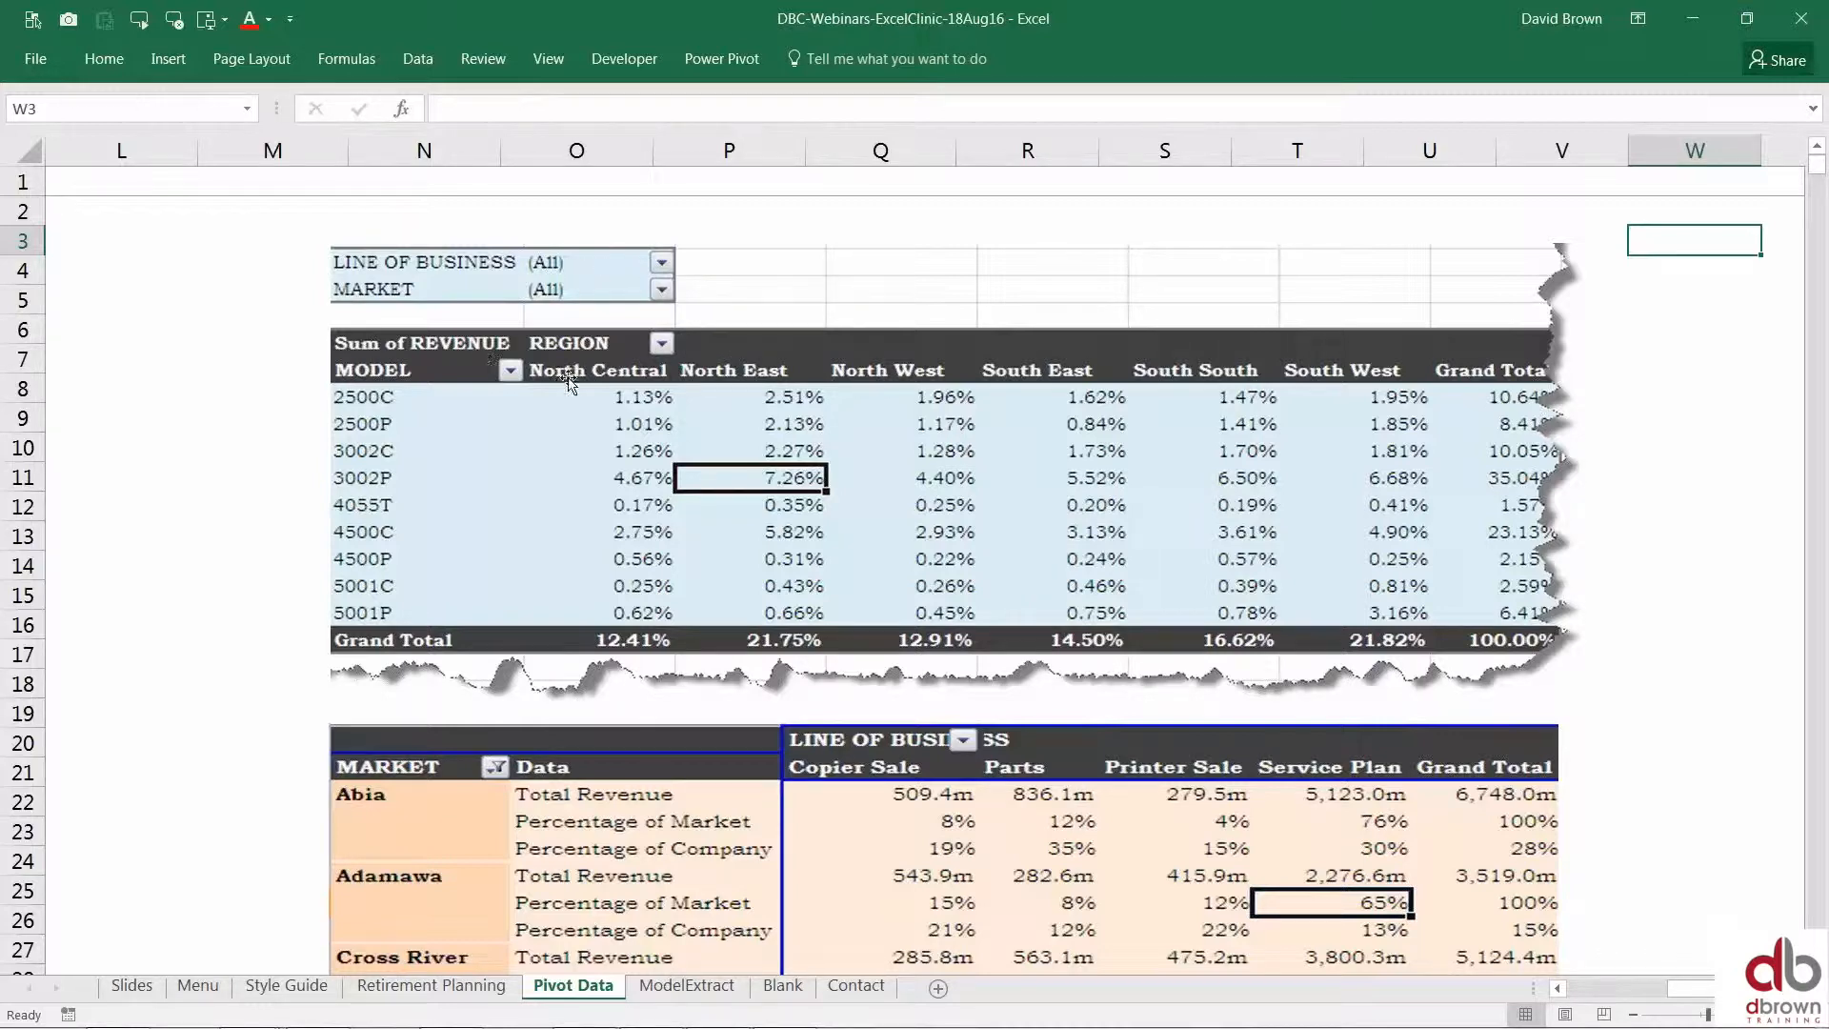
# Go from the sample pivot reports back to the source data columns on the Pivot Data sheet.
pyautogui.click(292, 446)
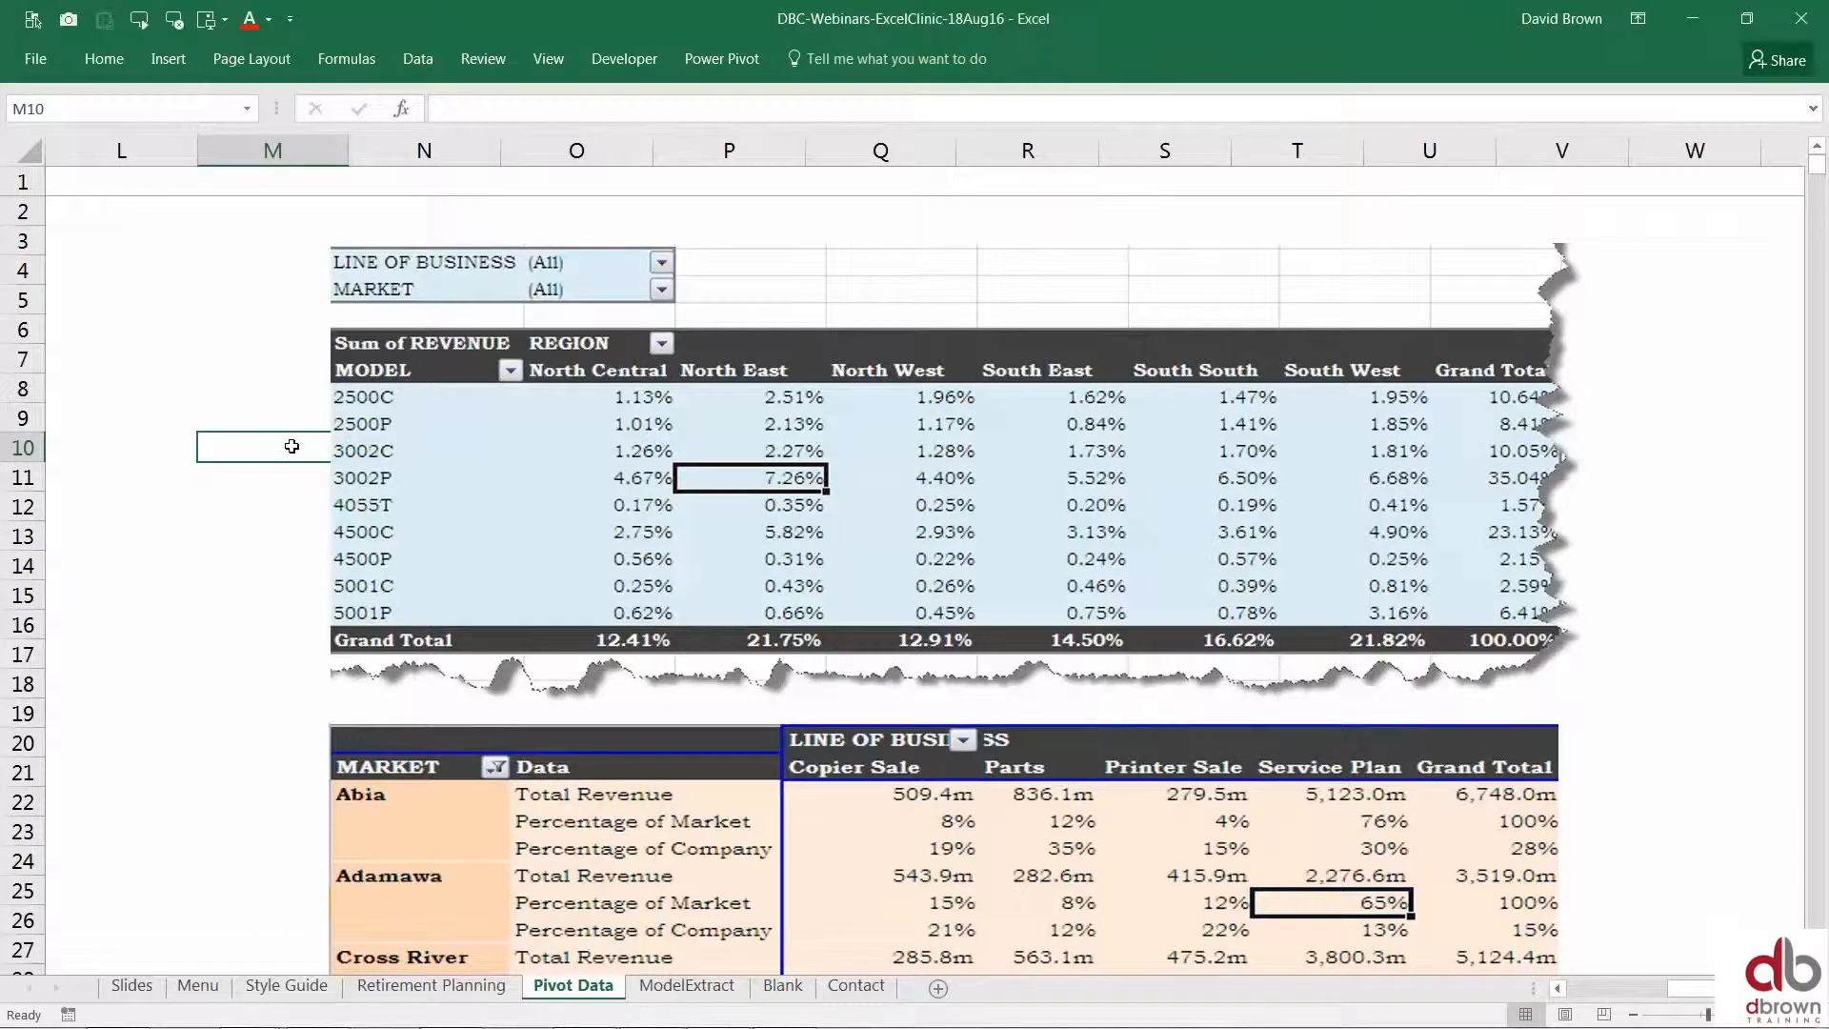
pyautogui.press('Left')
pyautogui.press('Left')
pyautogui.press('Left')
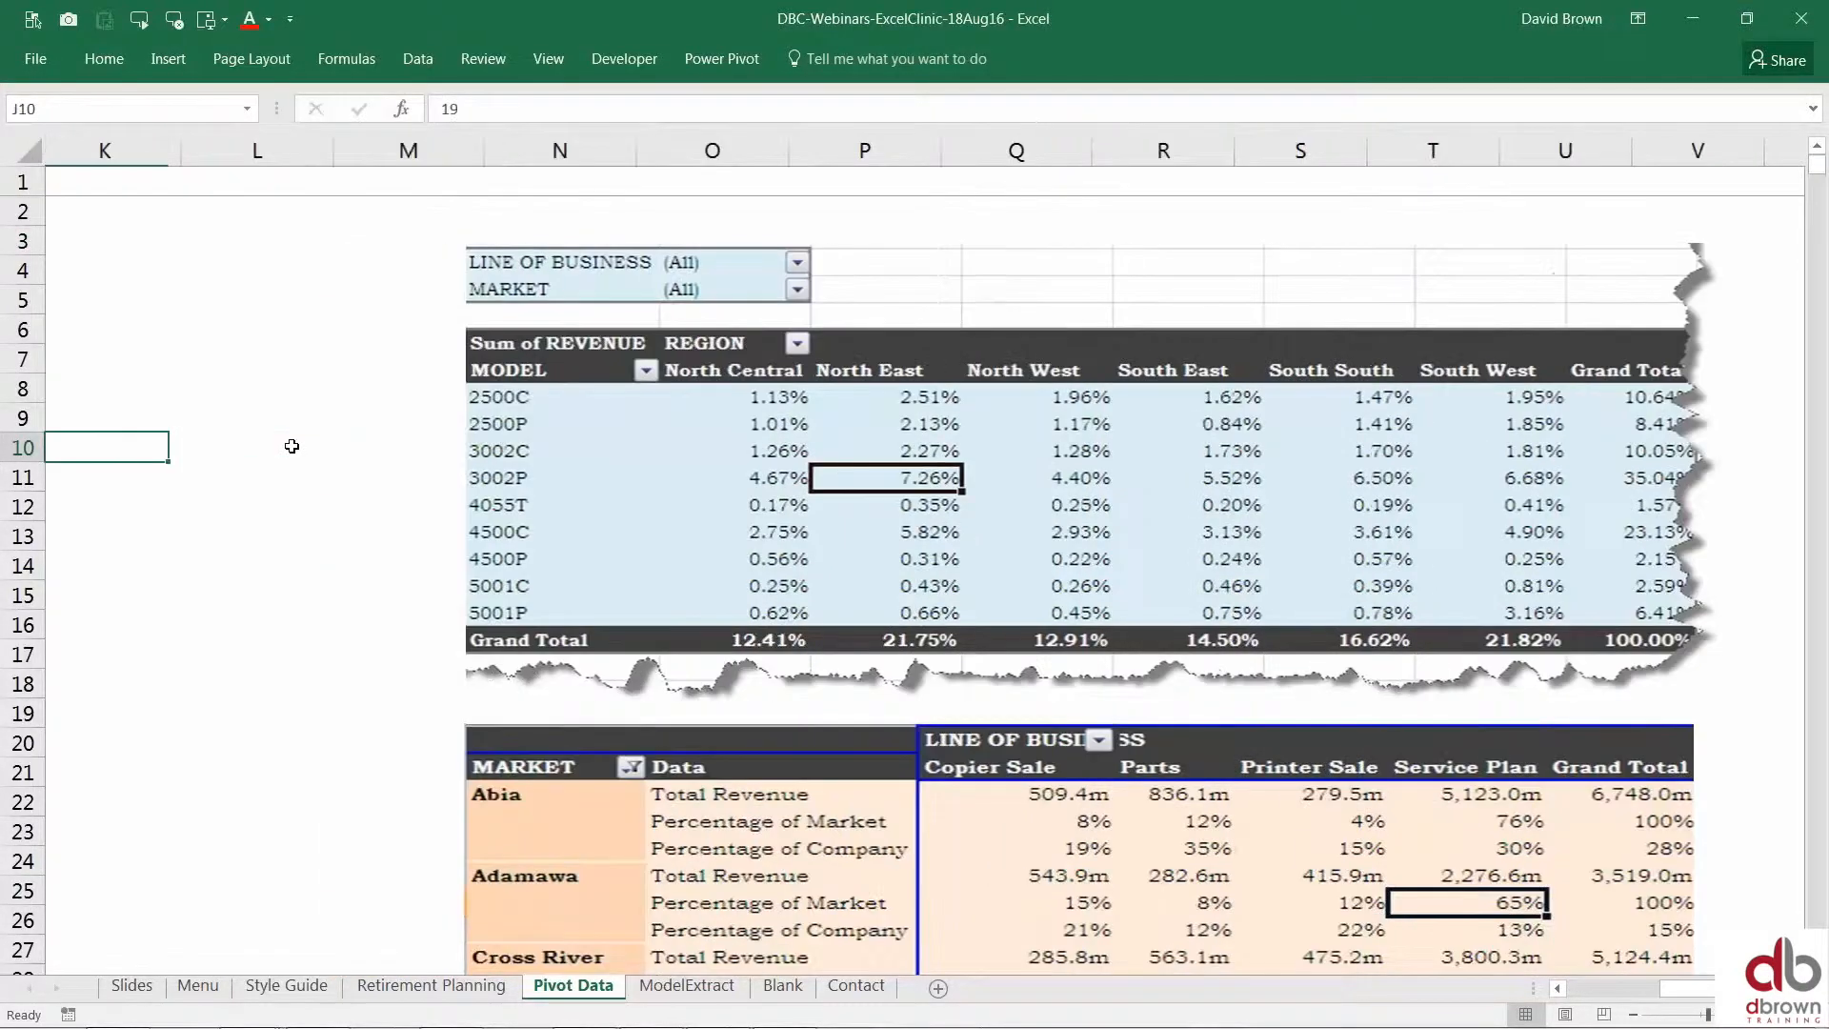
pyautogui.press('Home')
pyautogui.press('Right')
pyautogui.press('Right')
pyautogui.press('Right')
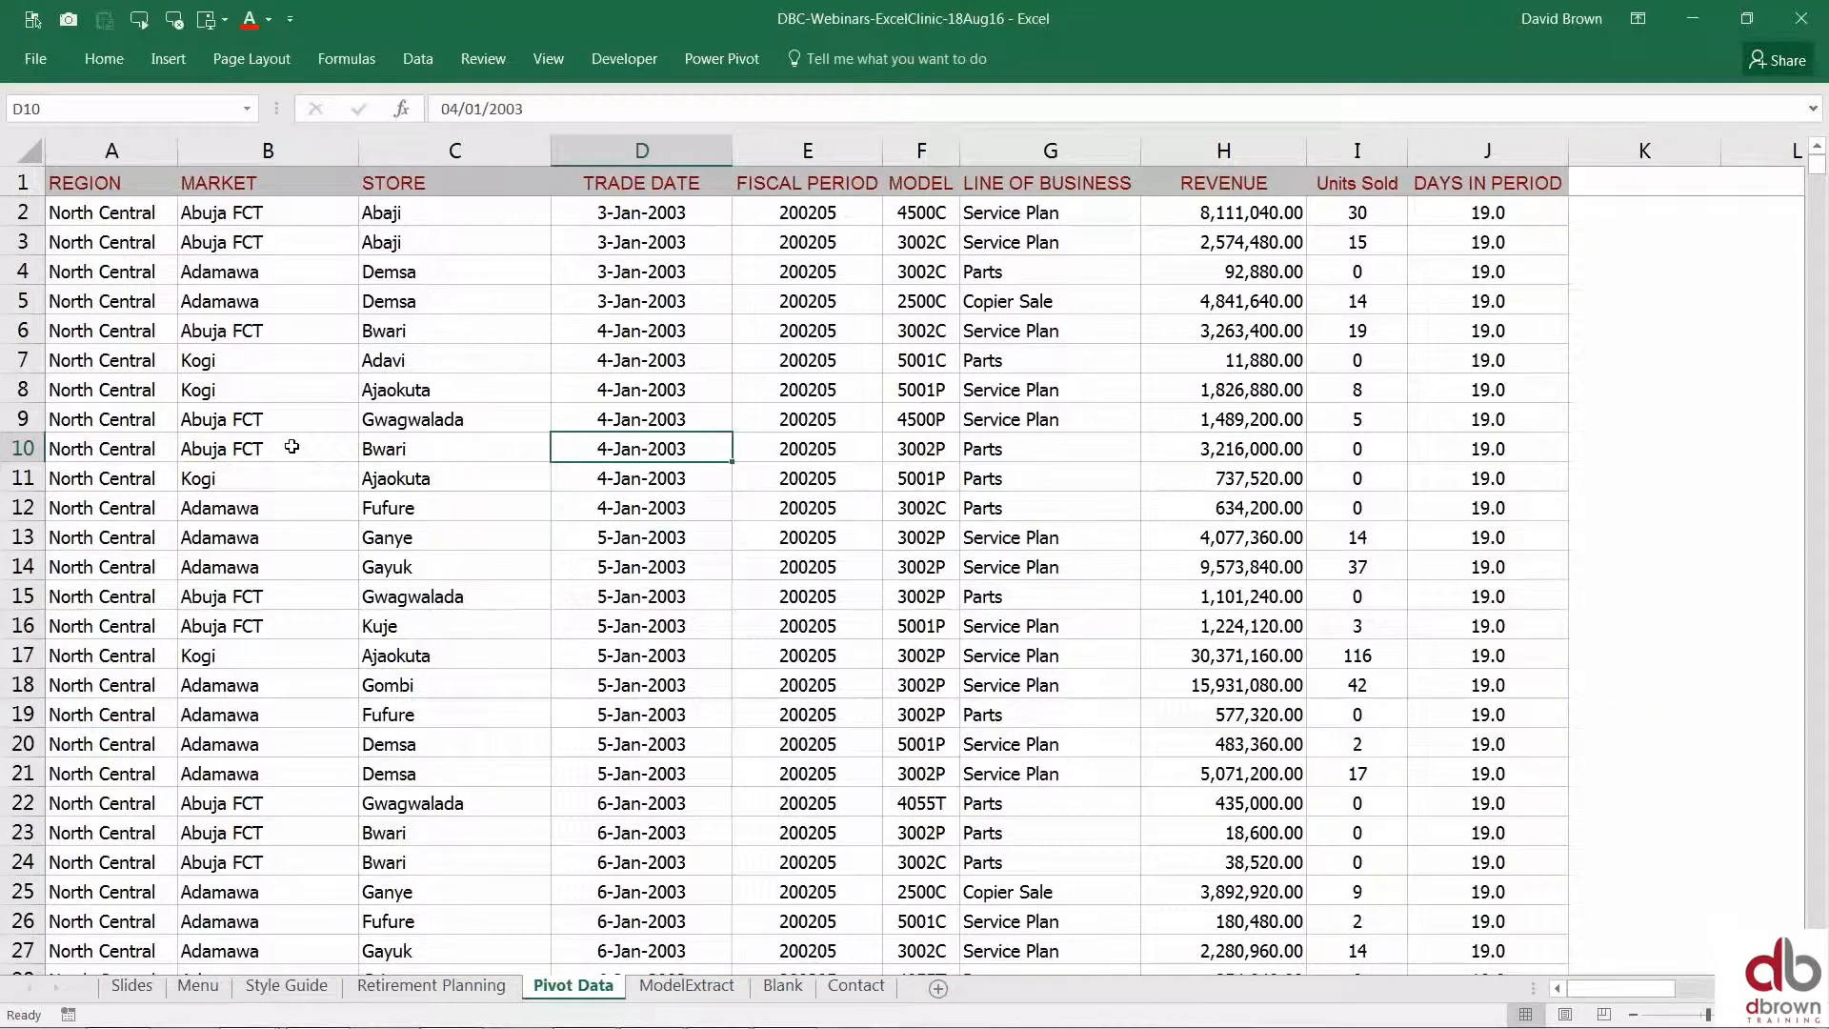
# Examine the source data's header row, a record row and the whole TRADE DATE column for gaps.
pyautogui.hotkey('ctrl', 'Up')
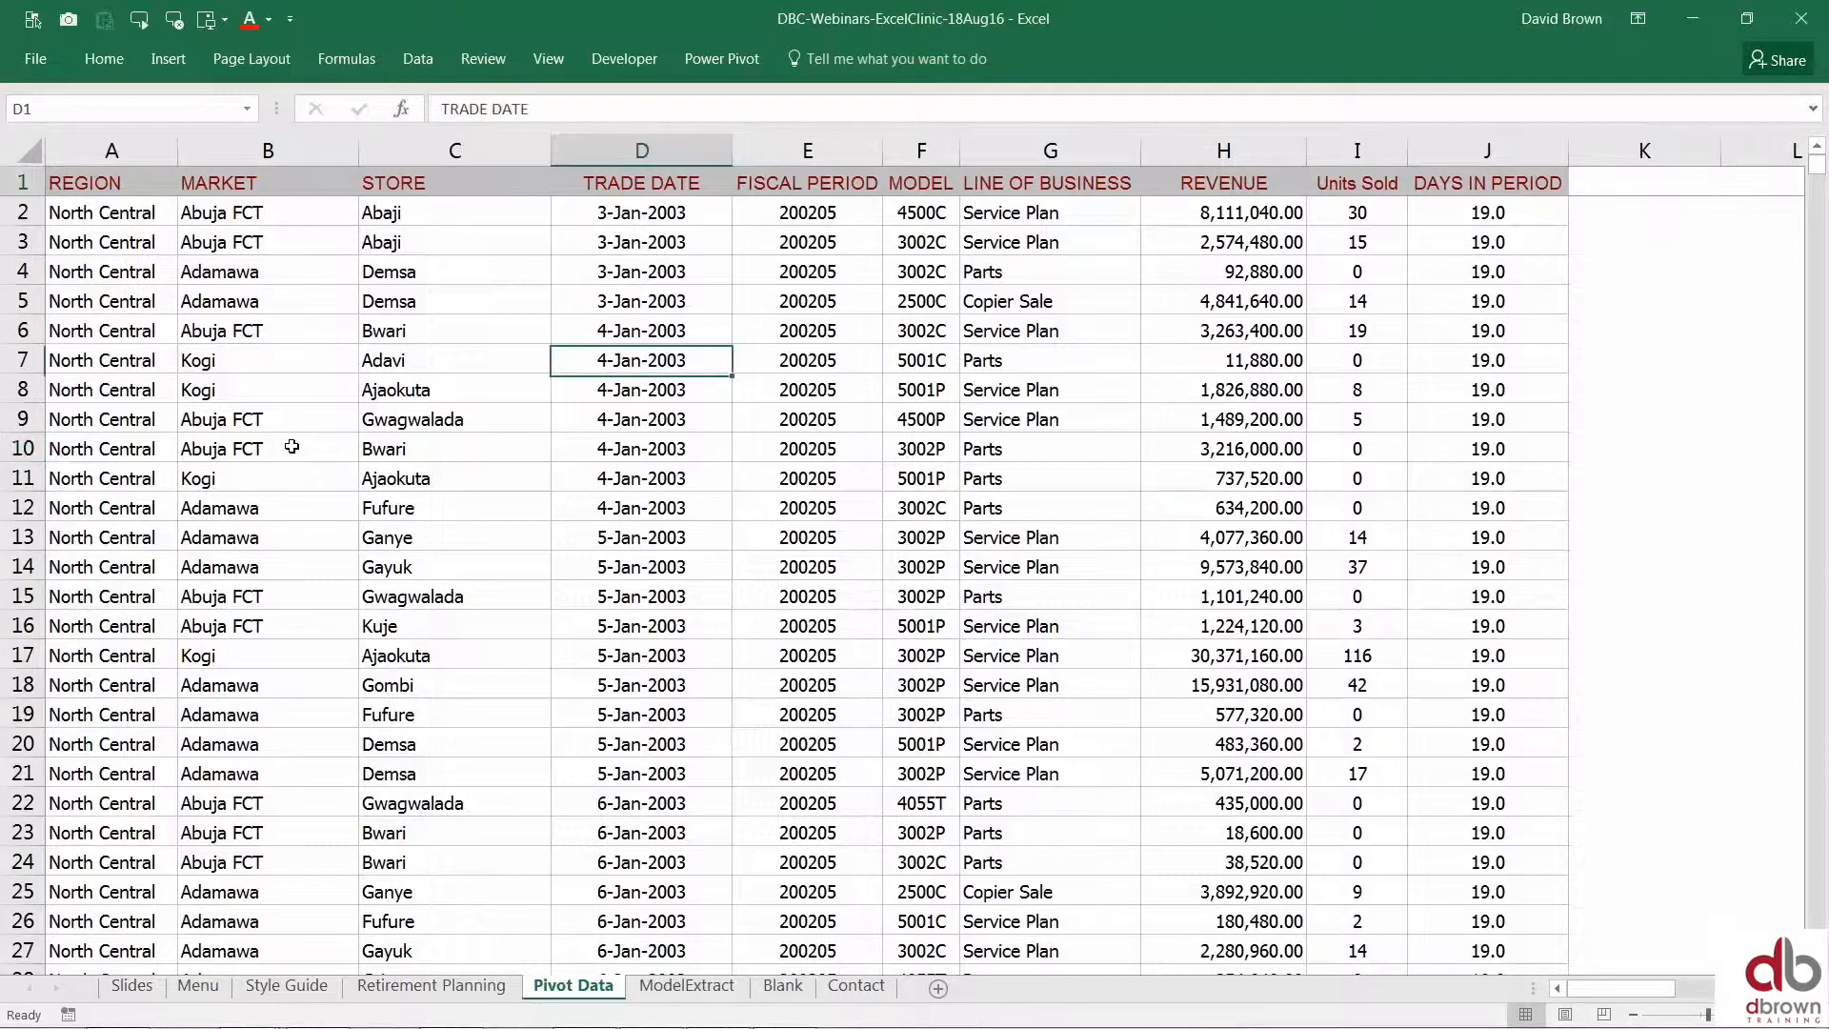
pyautogui.hotkey('shift', 'space')
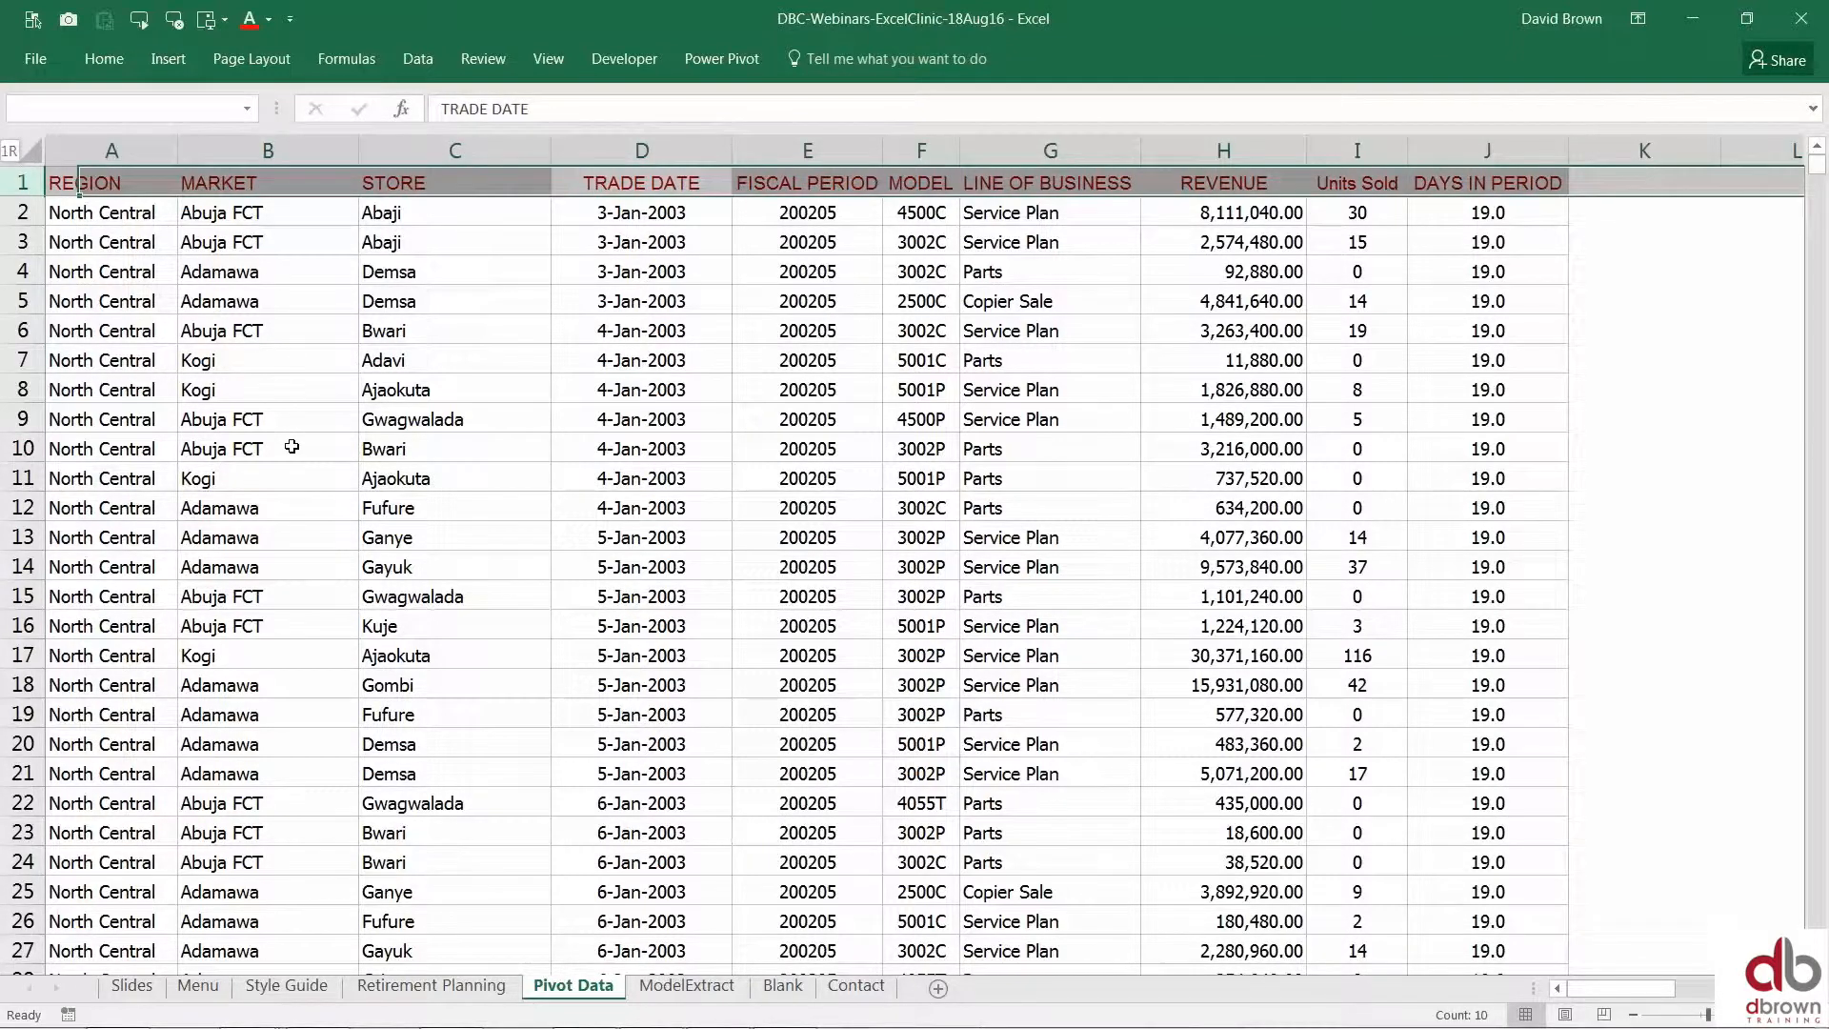
pyautogui.press('Down')
pyautogui.hotkey('ctrl', 'space')
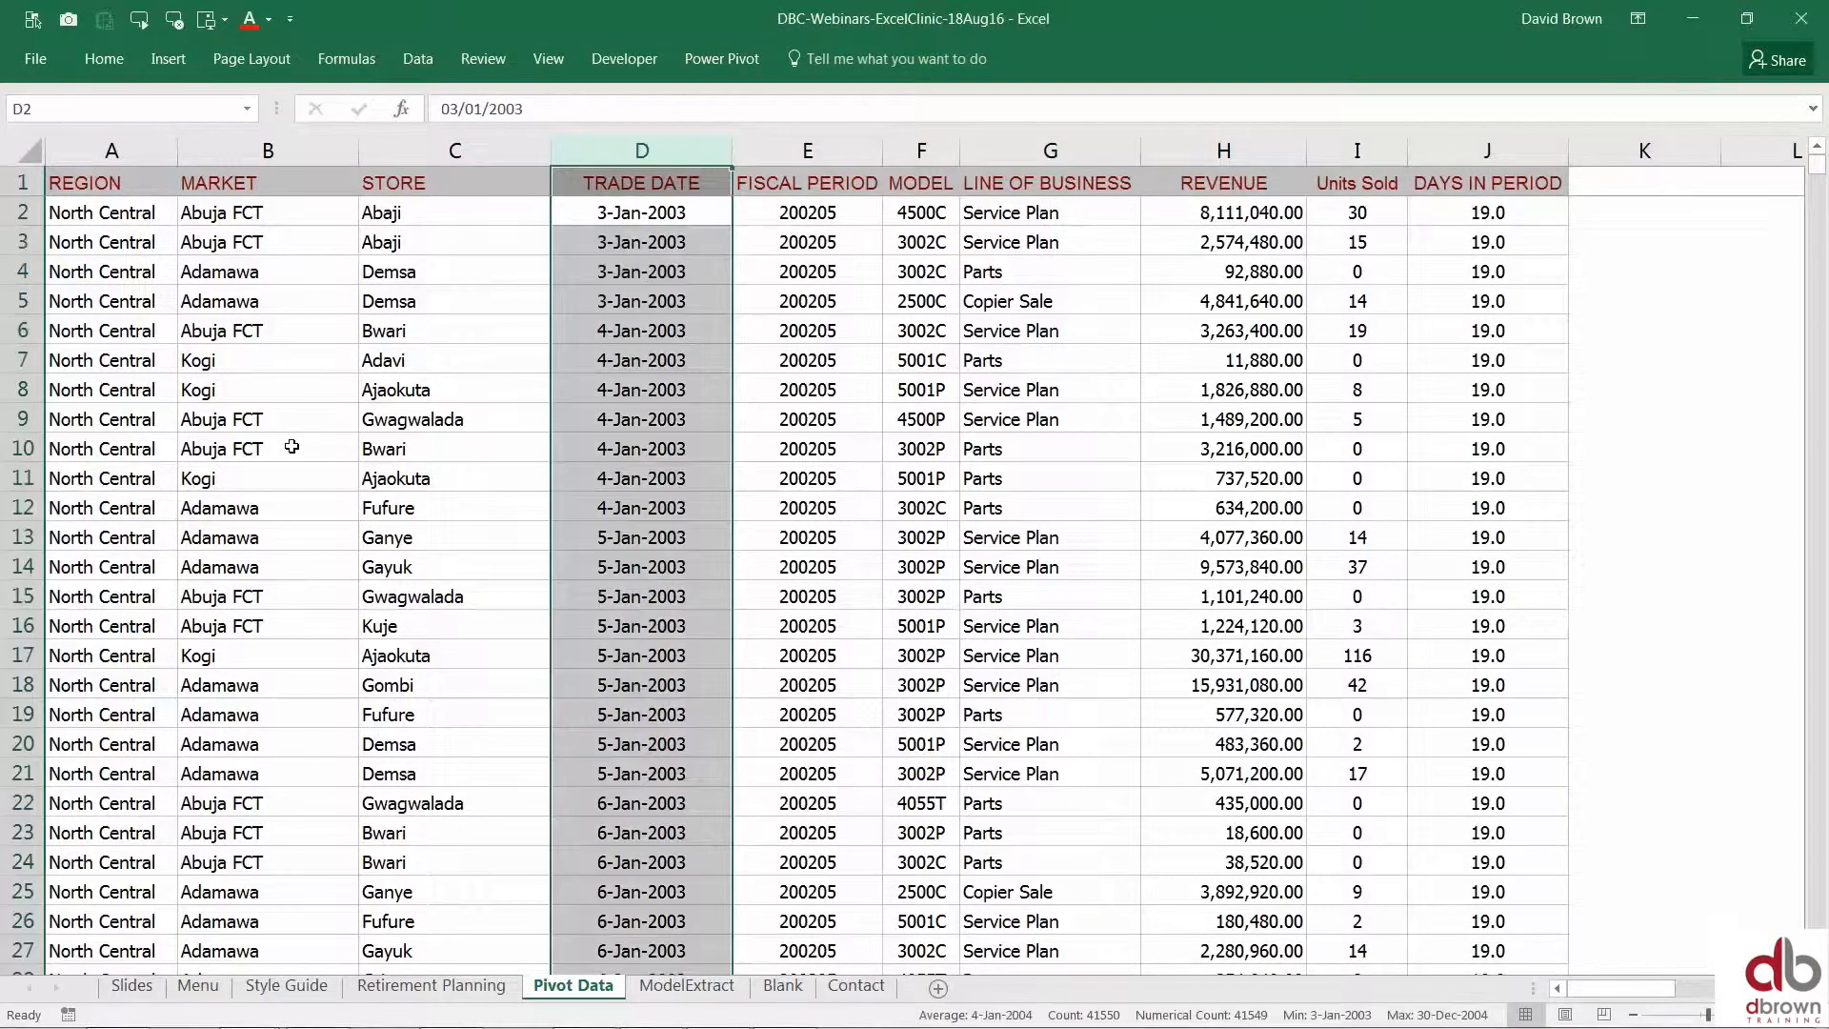
pyautogui.press('Down')
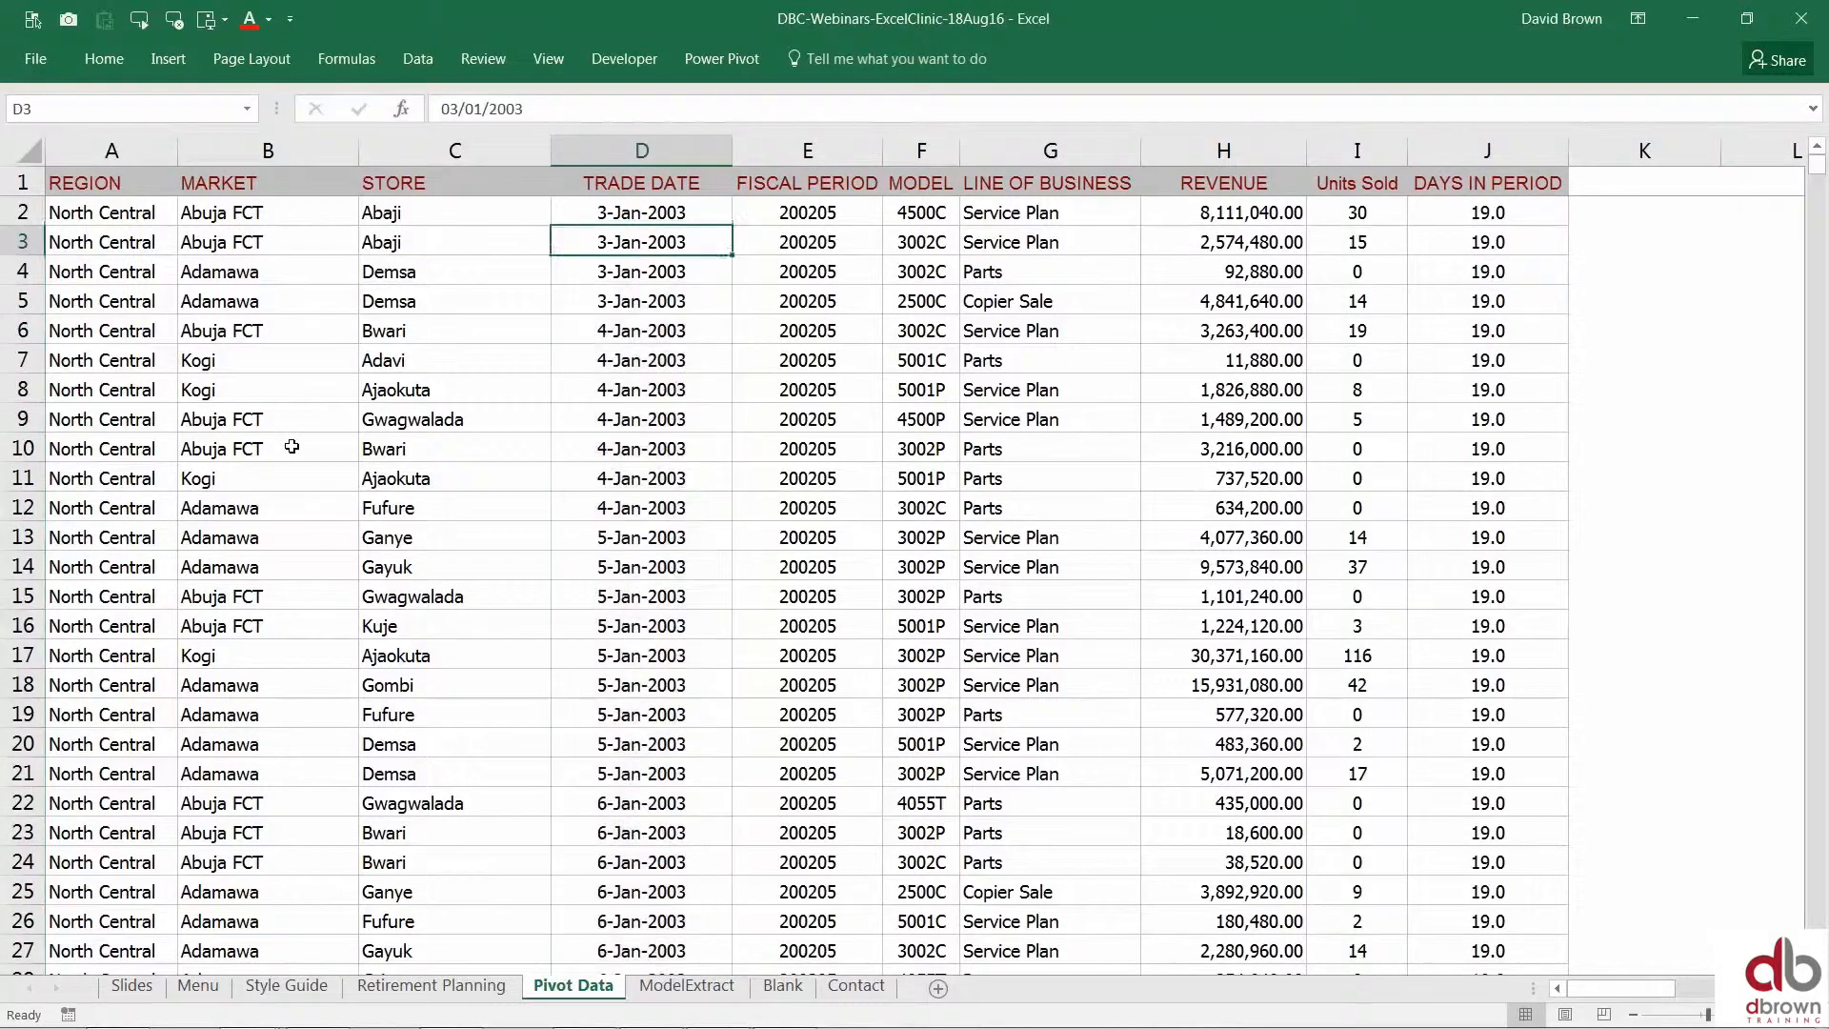
pyautogui.hotkey('shift', 'space')
pyautogui.press('Down')
pyautogui.press('Up')
pyautogui.hotkey('ctrl', 'space')
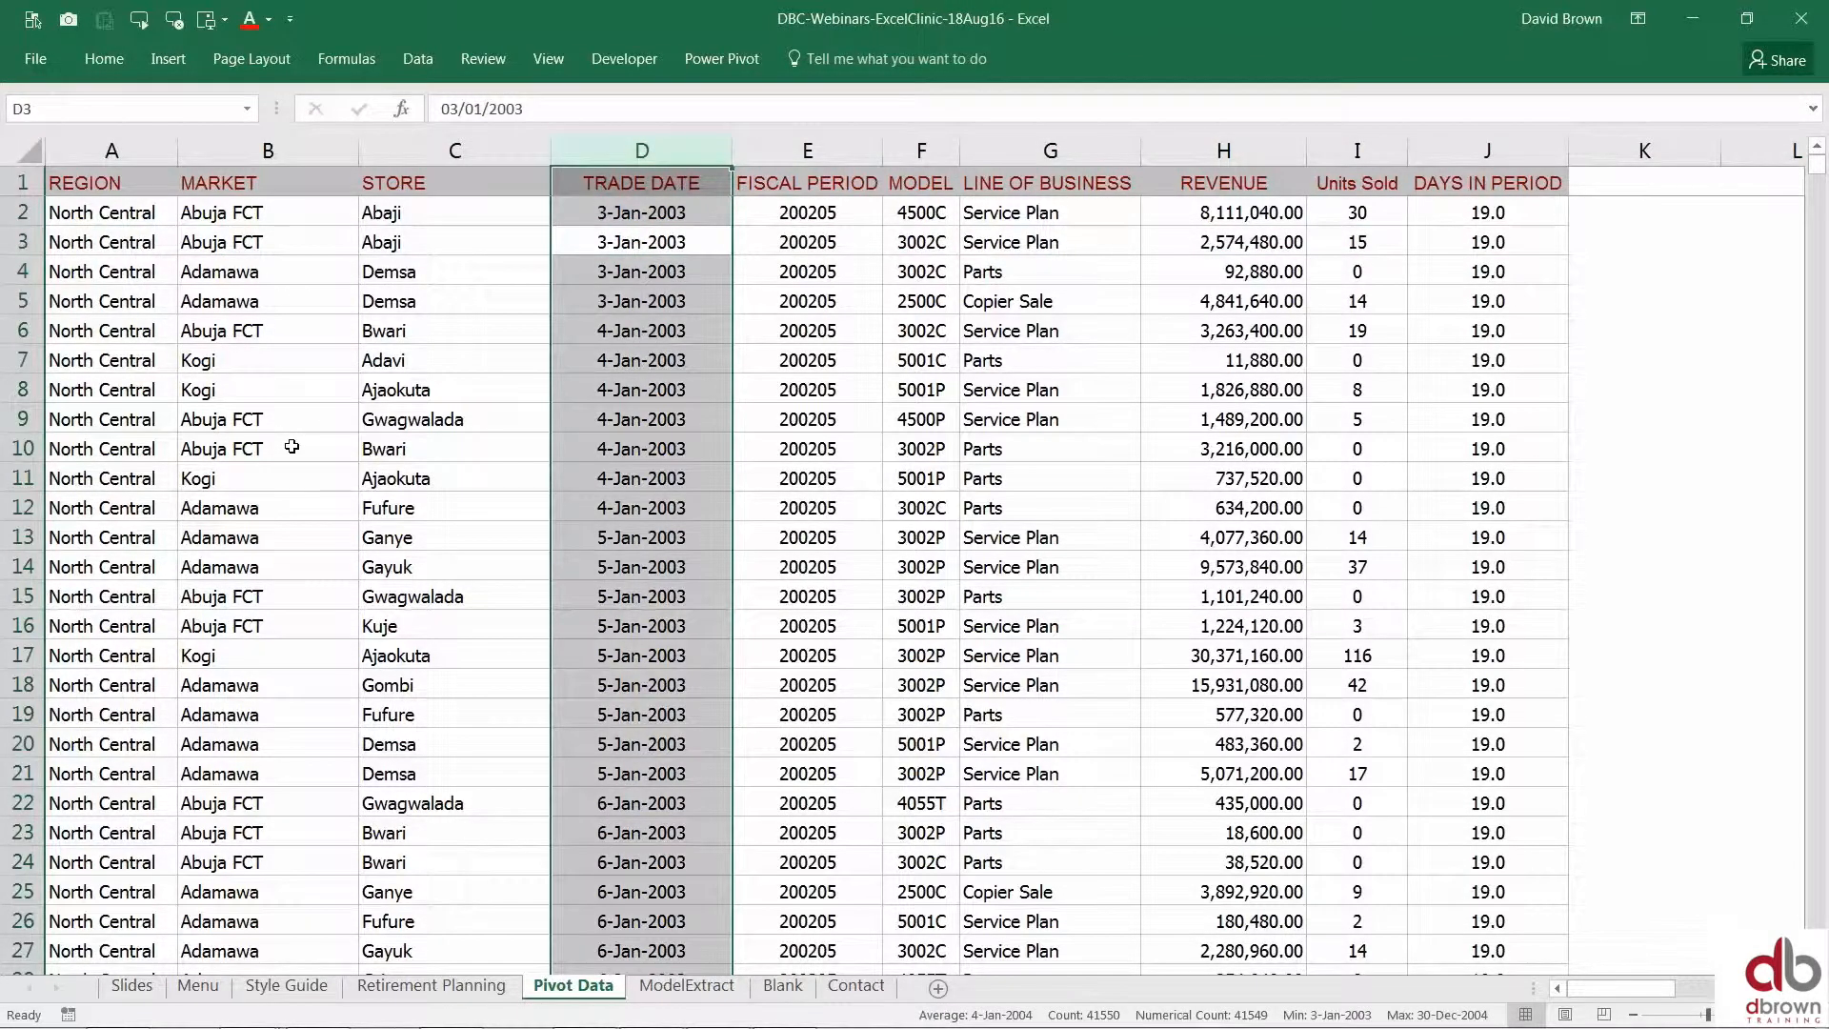
# Check where the source data ends by examining the empty column K beside DAYS IN PERIOD.
pyautogui.press('Right')
pyautogui.press('Right')
pyautogui.press('Right')
pyautogui.press('Right')
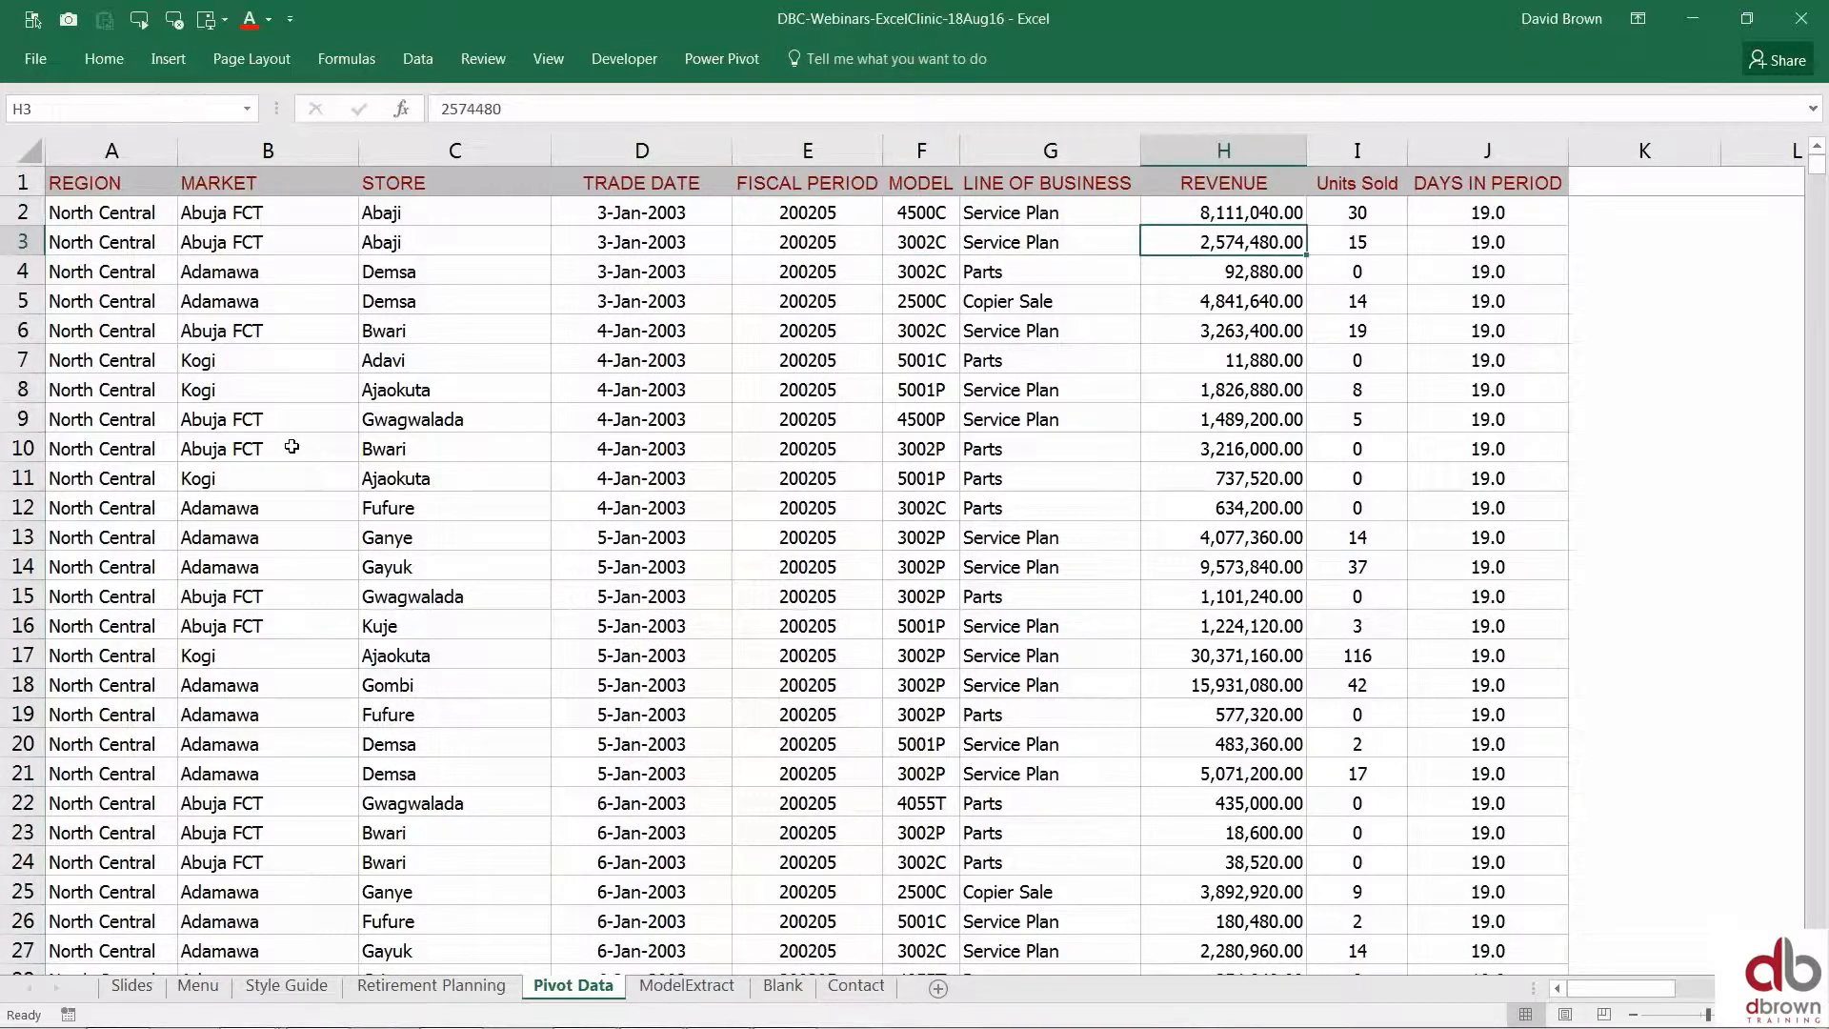
pyautogui.press('Right')
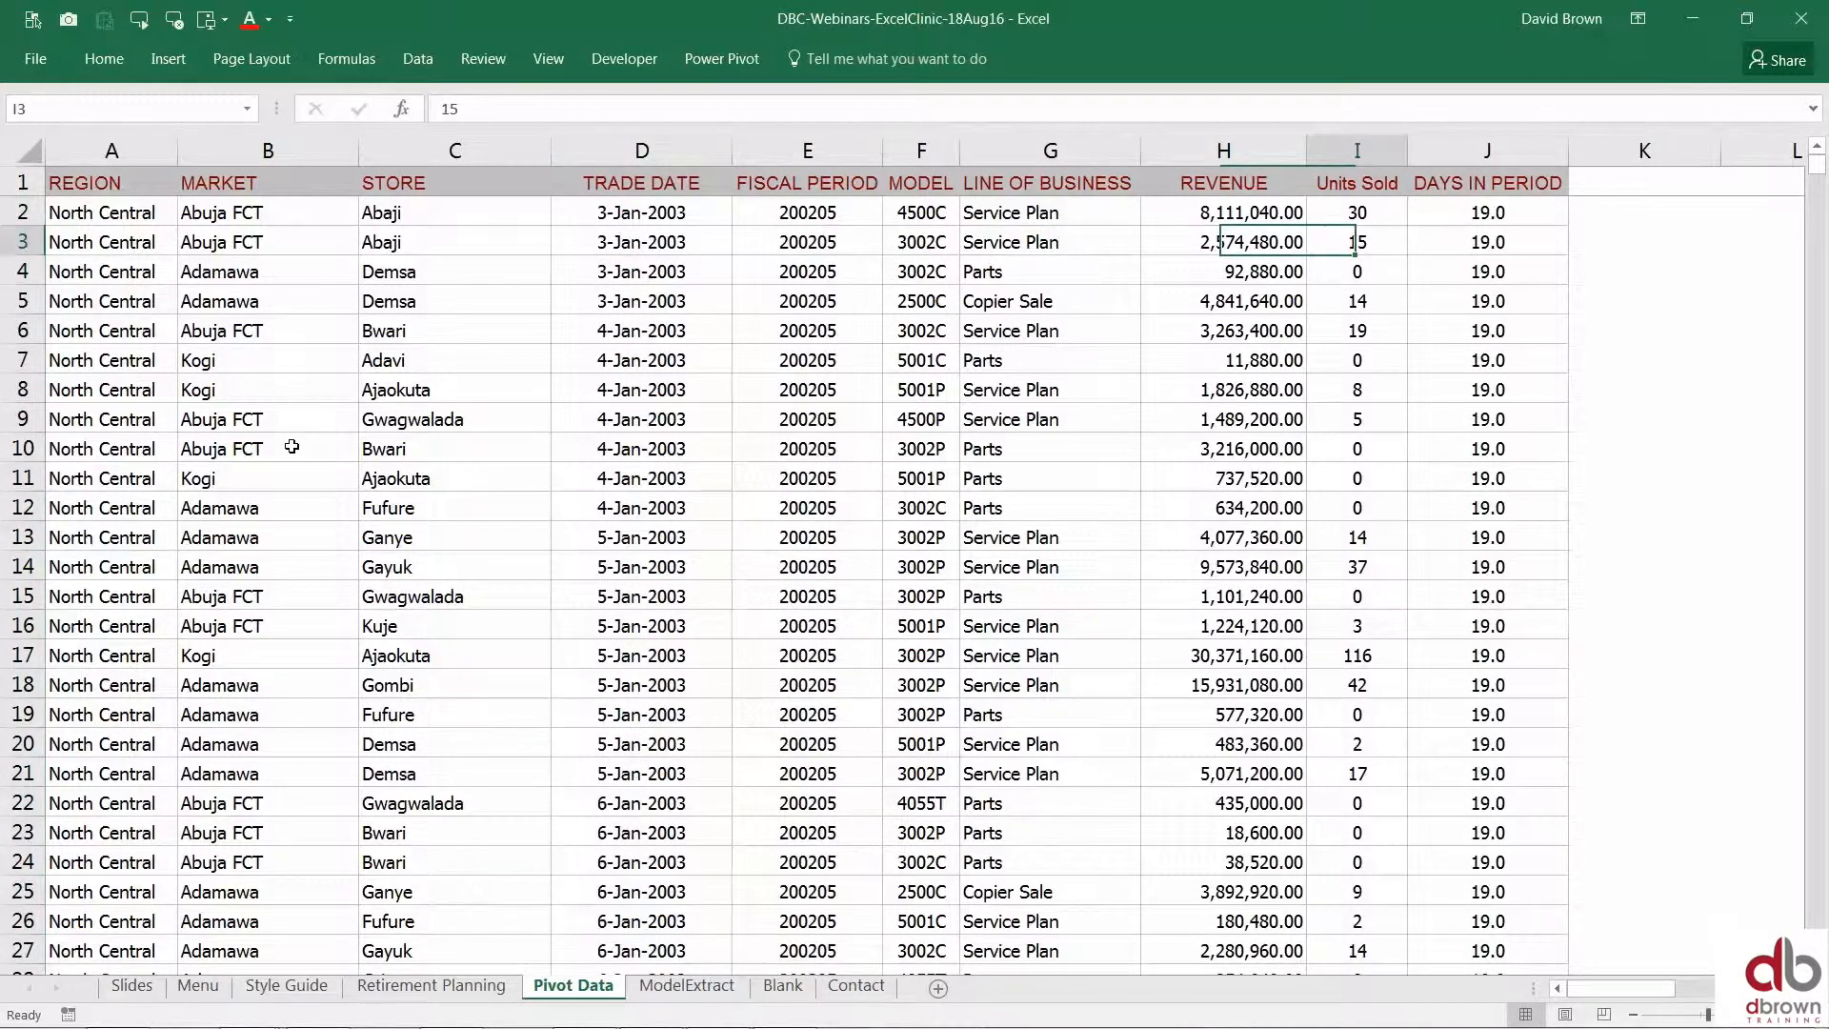
pyautogui.press('Right')
pyautogui.press('Right')
pyautogui.press('Right')
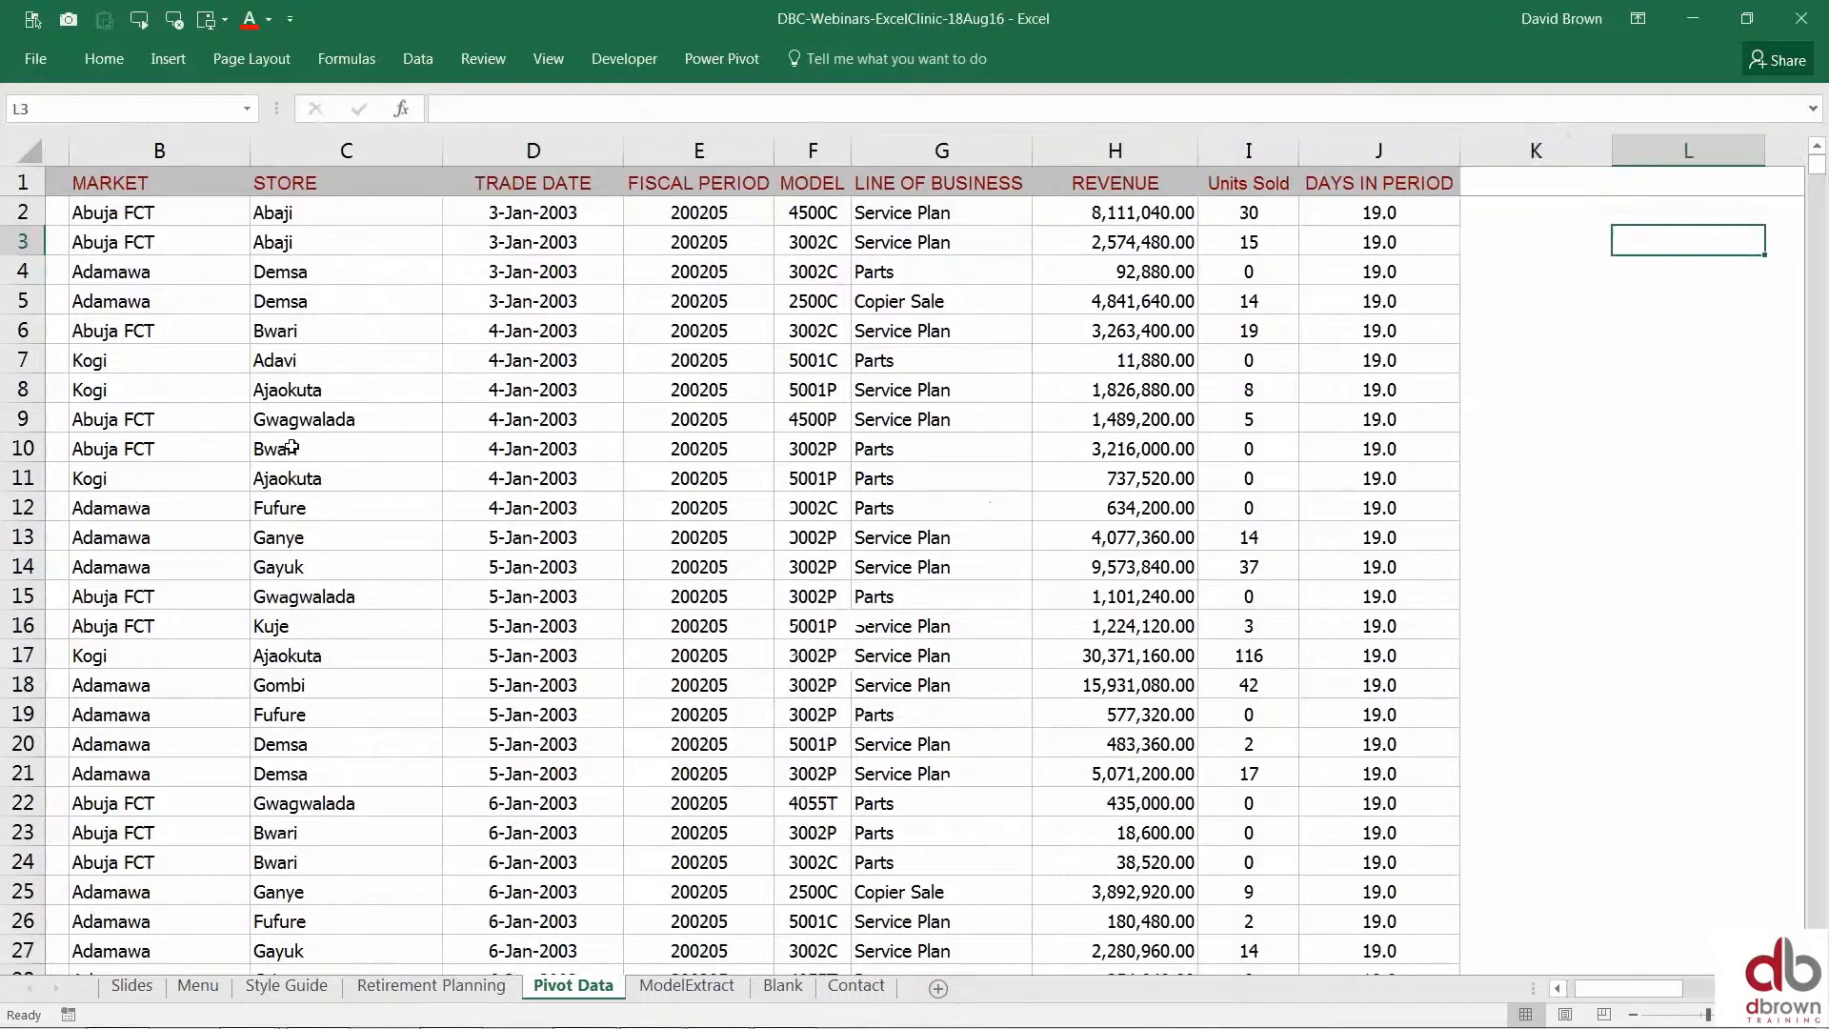
pyautogui.press('Left')
pyautogui.hotkey('shift', 'Down')
pyautogui.hotkey('shift', 'Down')
pyautogui.hotkey('shift', 'Down')
pyautogui.hotkey('shift', 'Down')
pyautogui.hotkey('shift', 'Down')
pyautogui.hotkey('shift', 'Down')
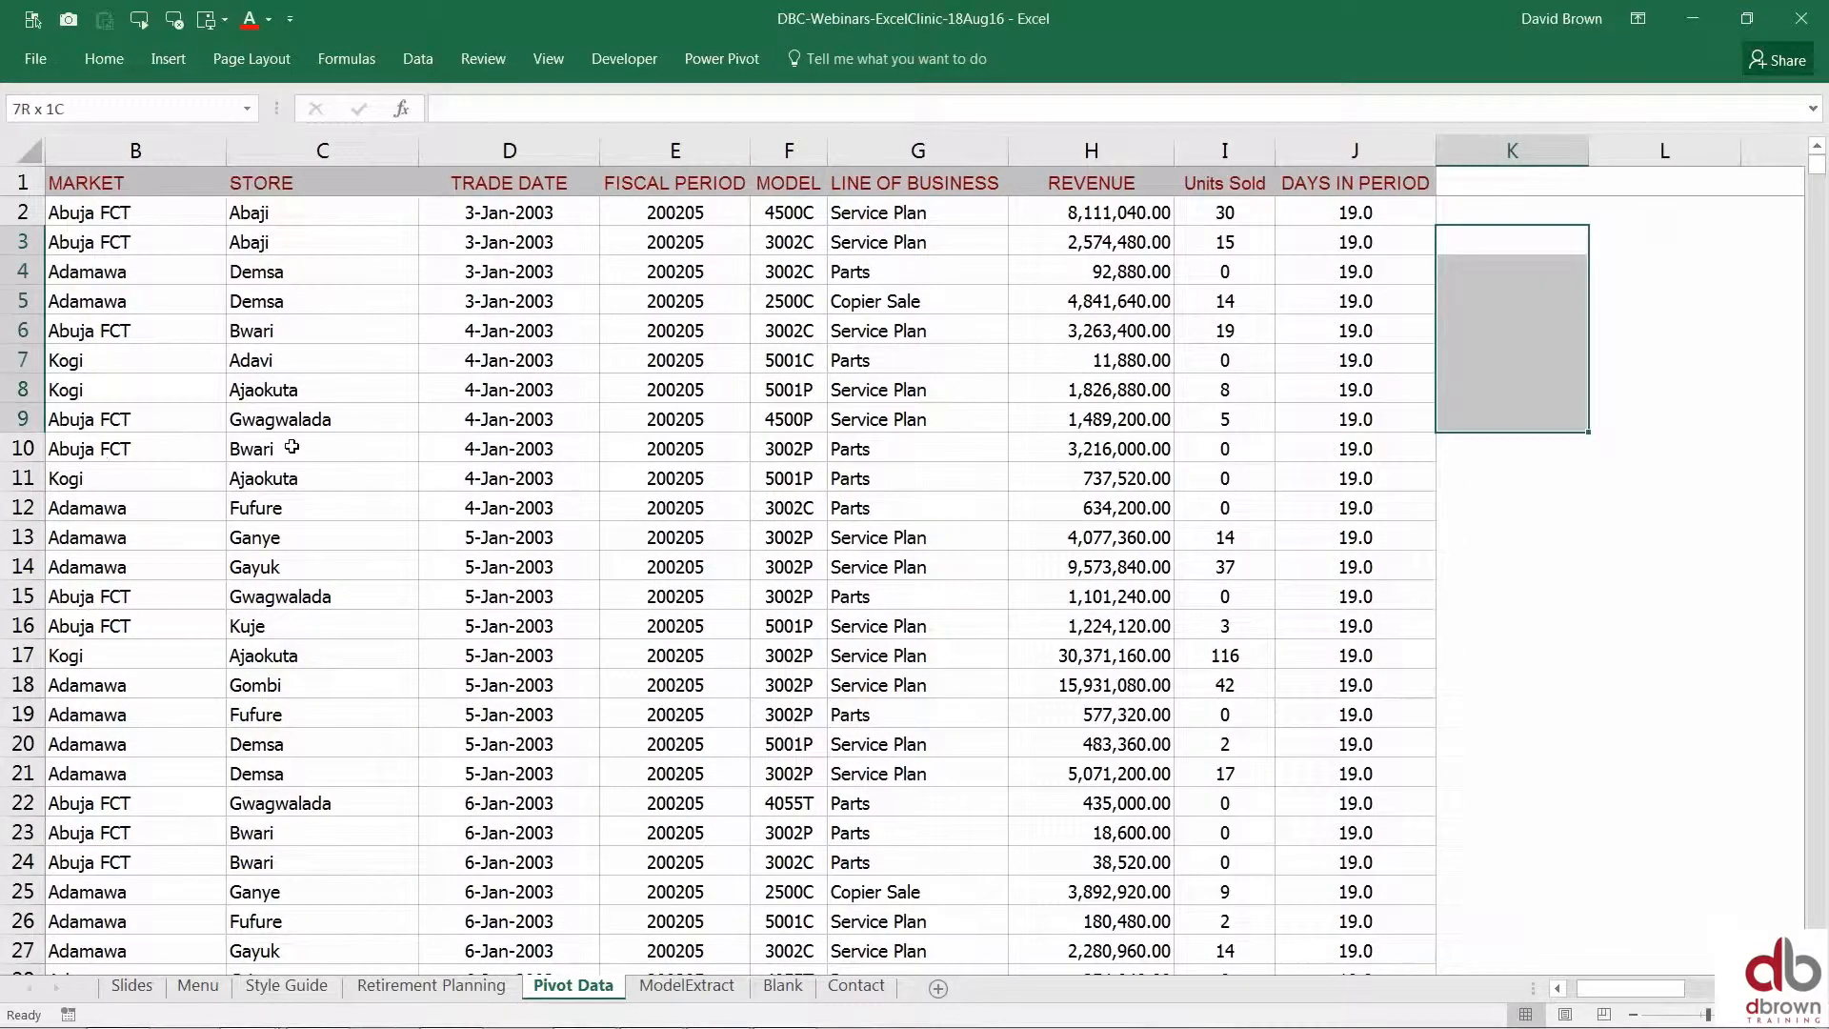
pyautogui.hotkey('shift', 'Down')
pyautogui.press('Left')
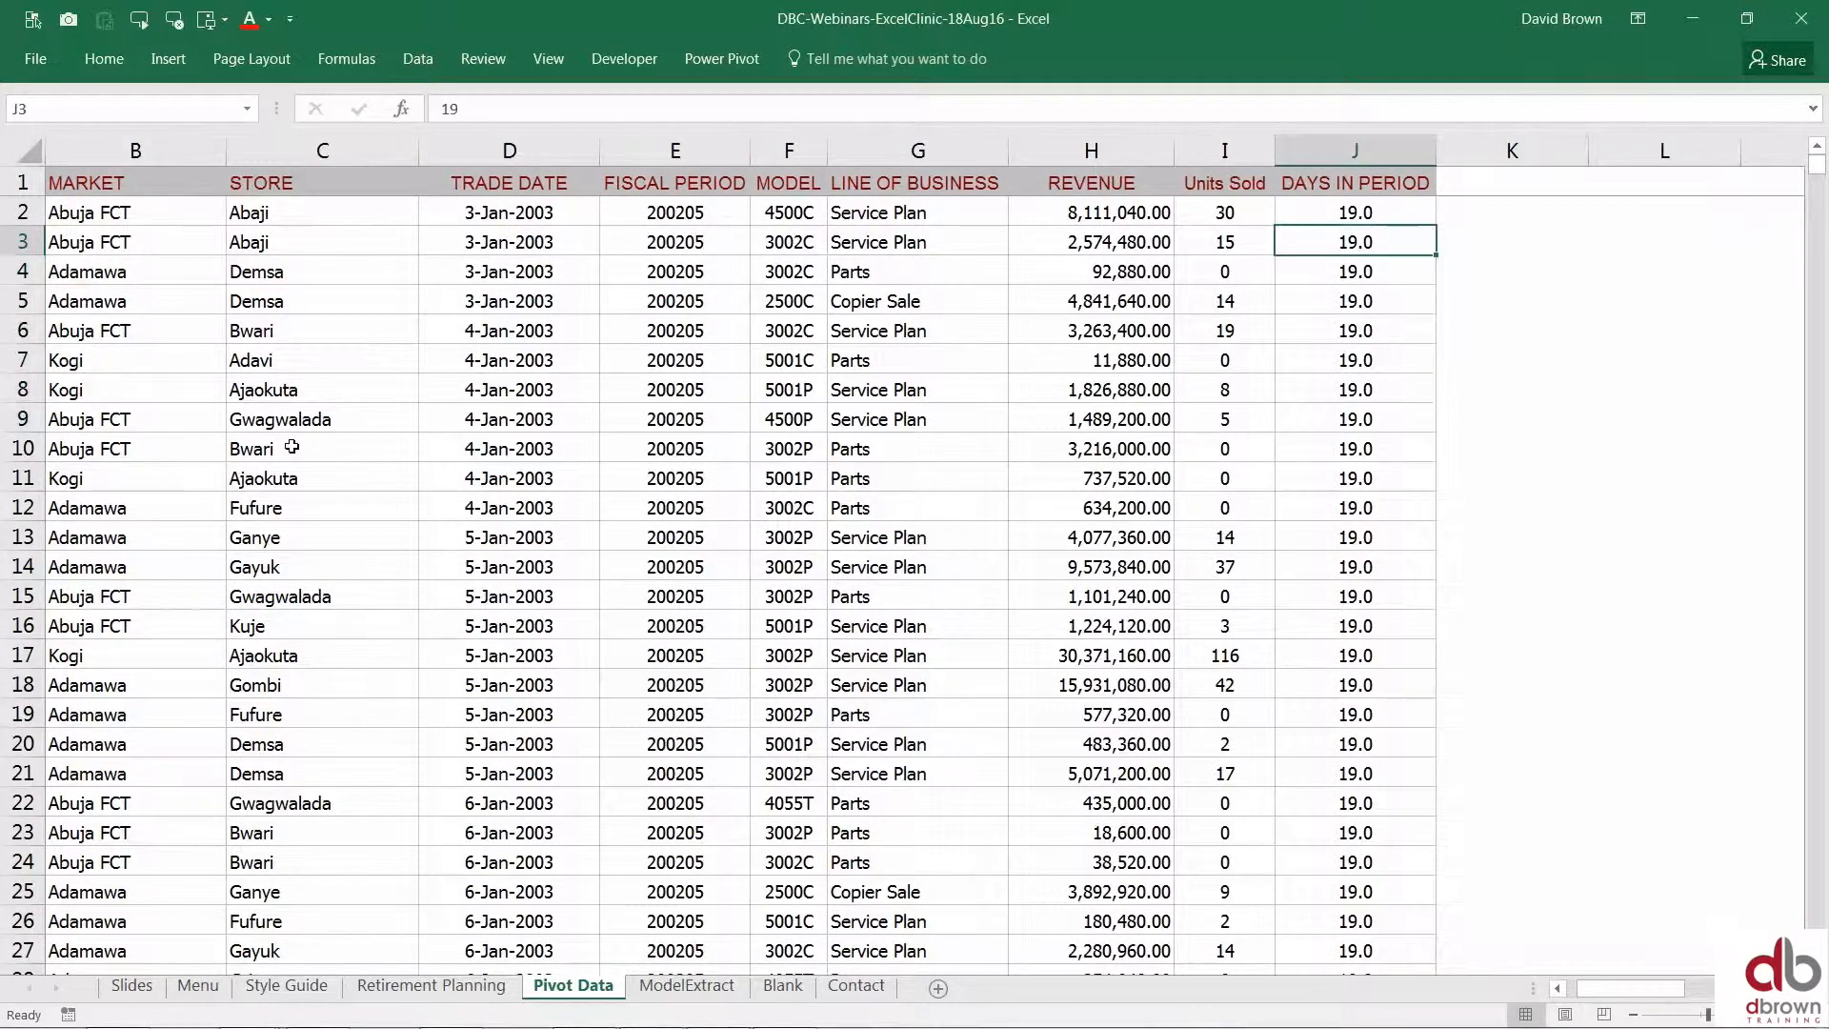
# Examine the REGION, MARKET and STORE columns of the source data.
pyautogui.press('Left')
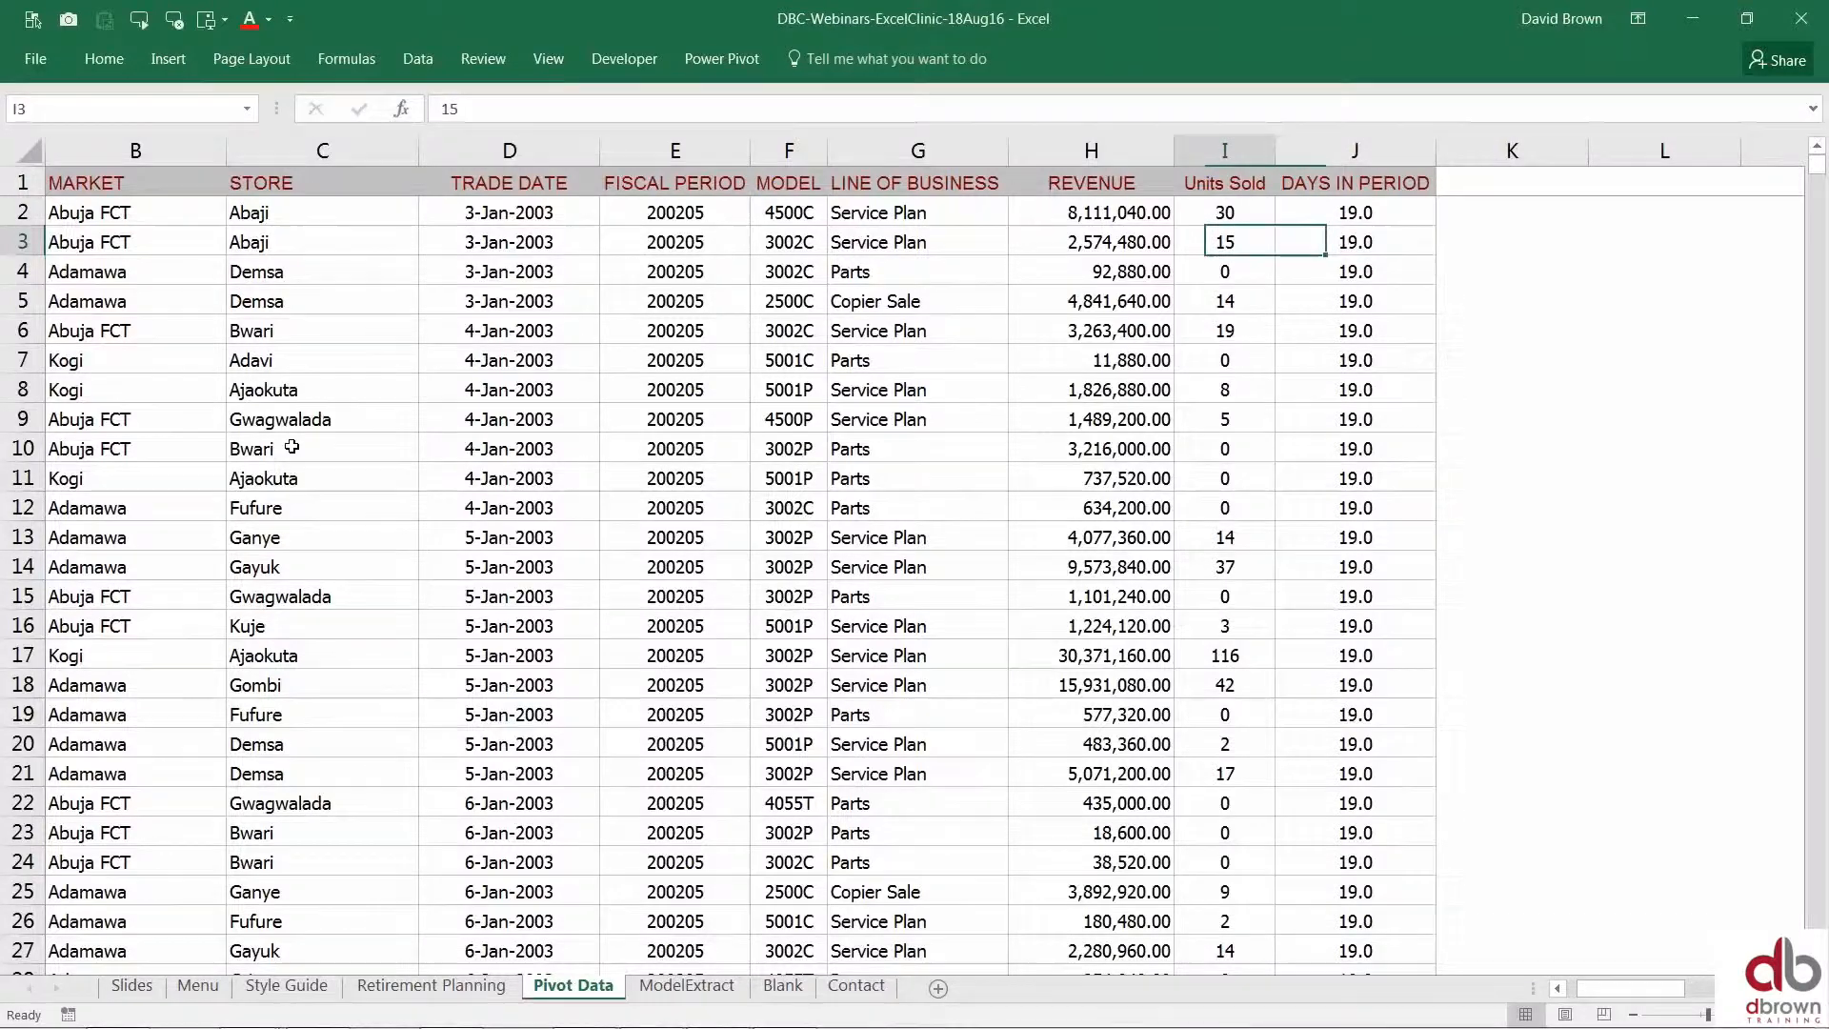
pyautogui.press('Home')
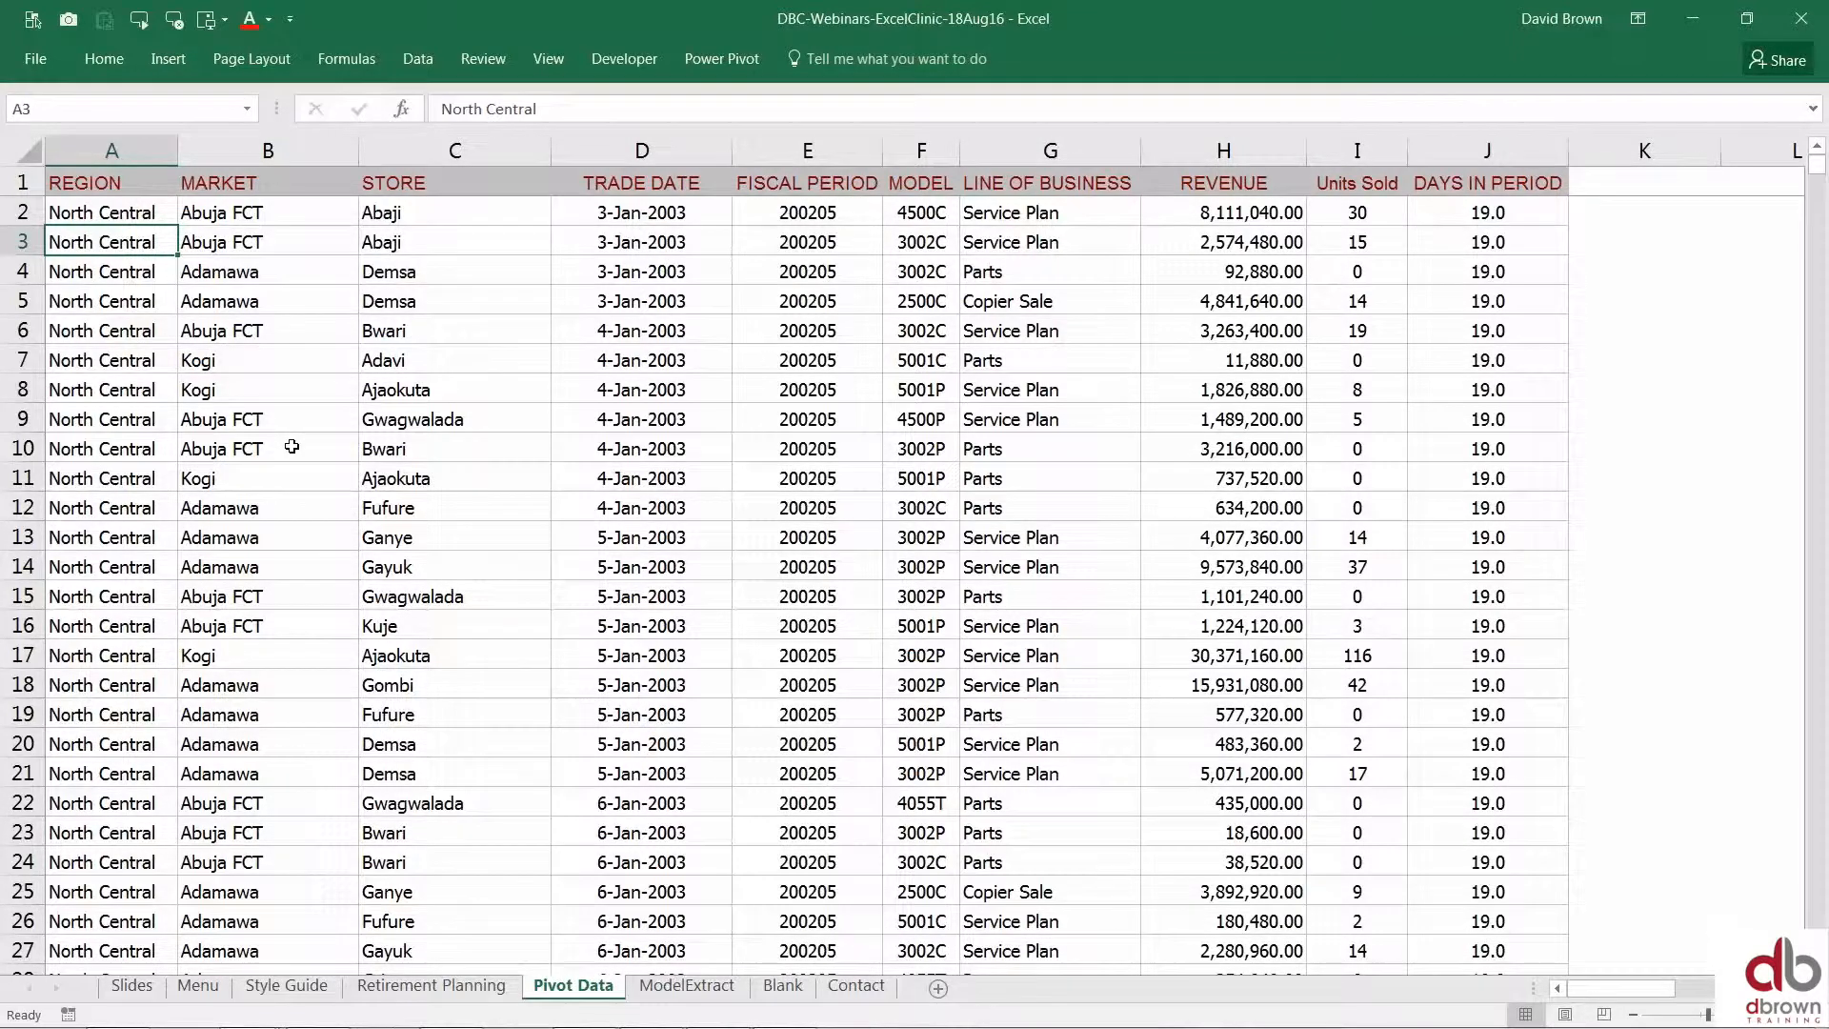
pyautogui.hotkey('ctrl', 'space')
pyautogui.press('Right')
pyautogui.hotkey('ctrl', 'space')
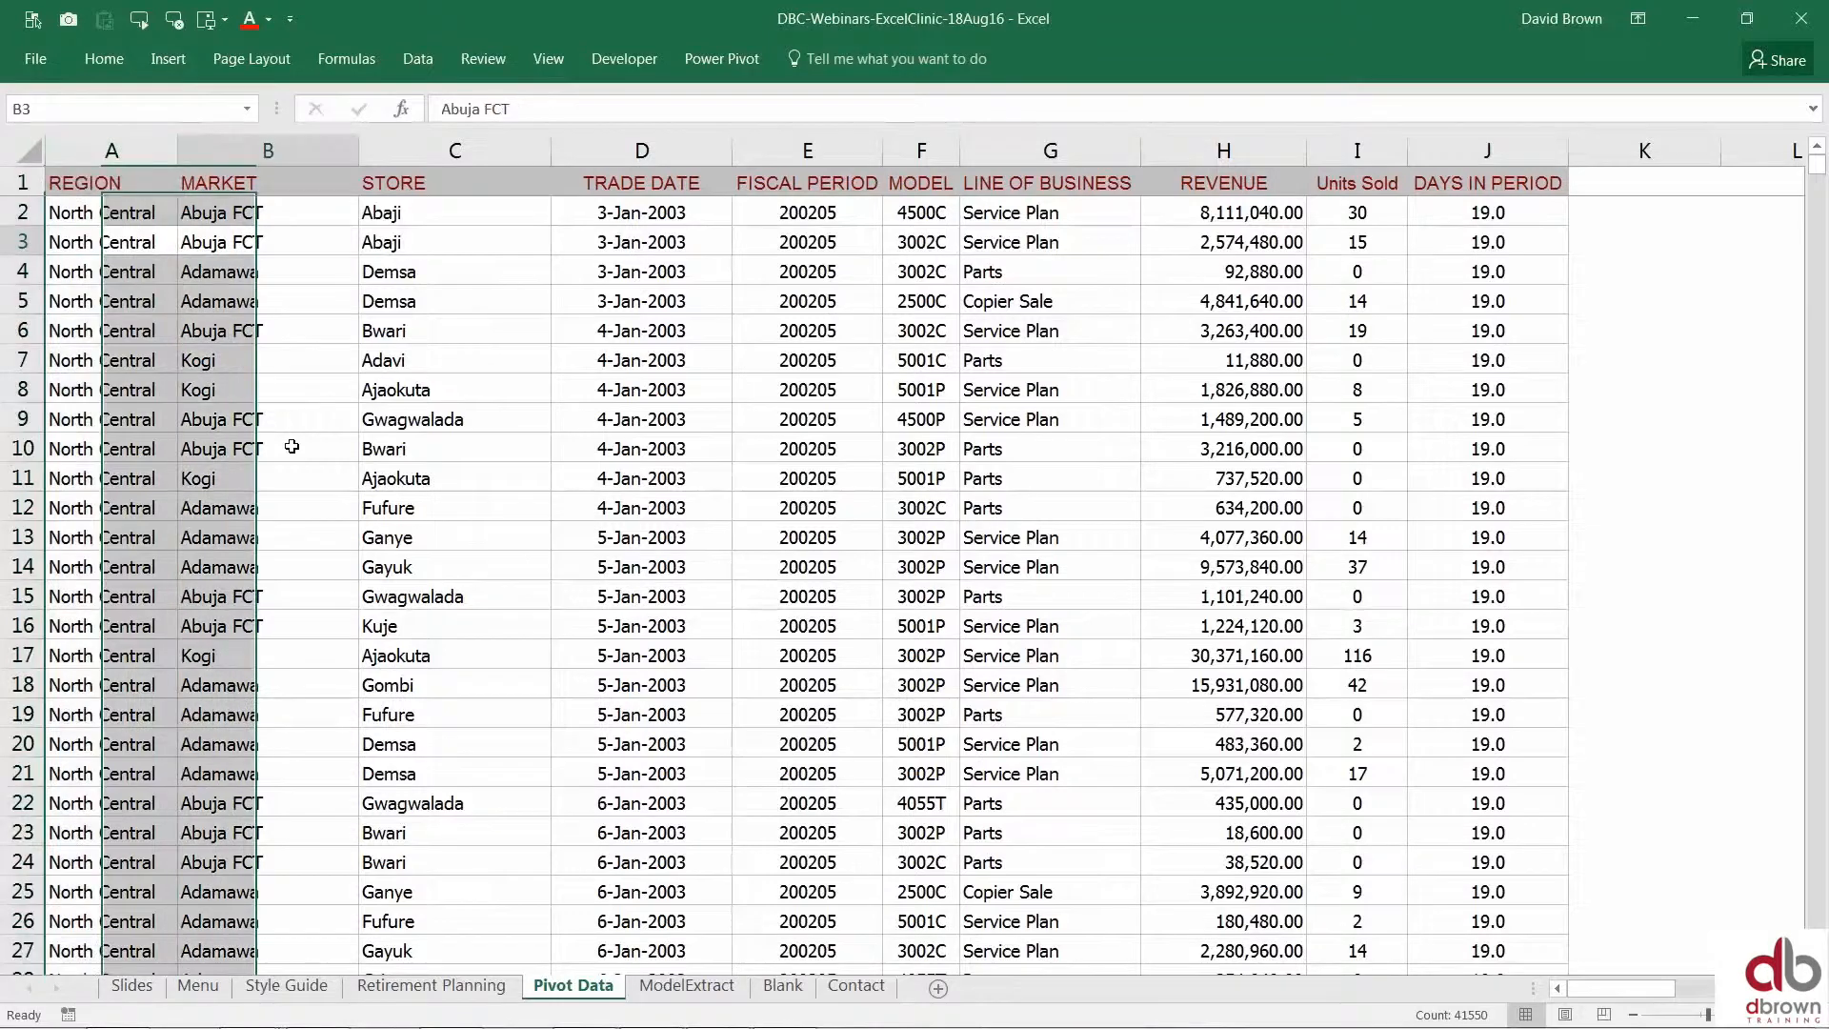
pyautogui.press('Up')
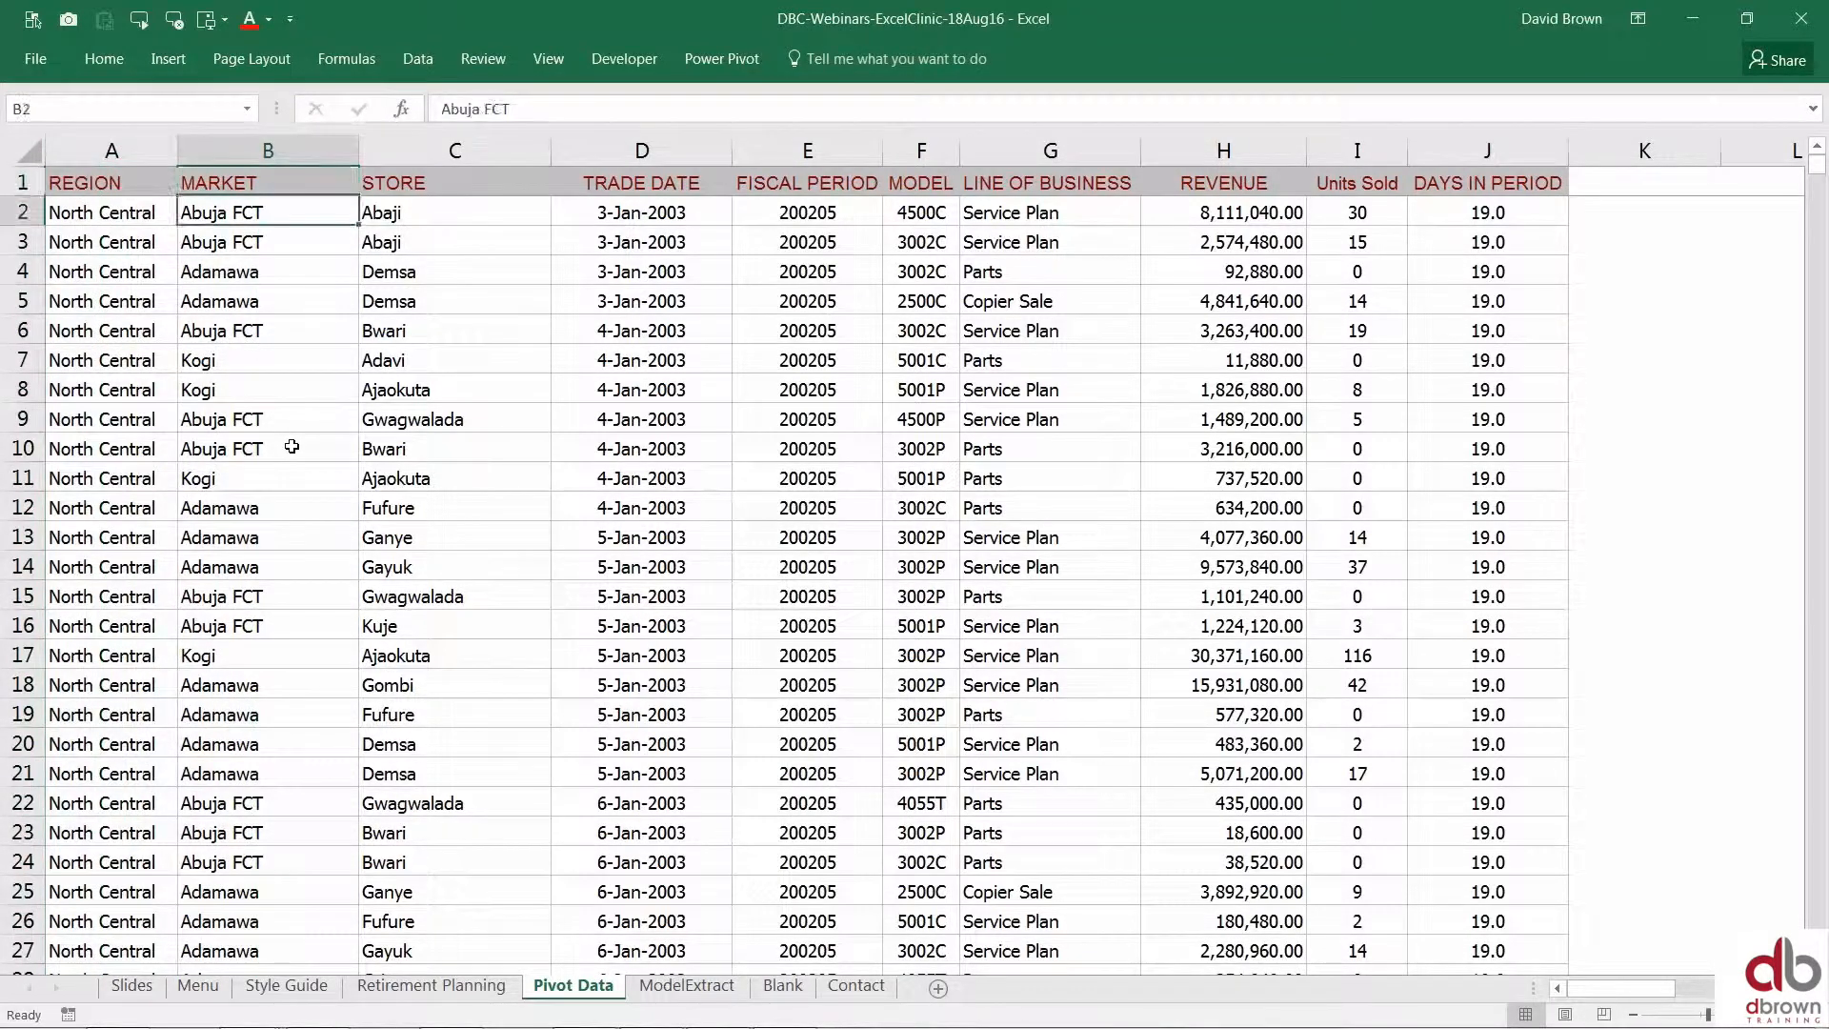
pyautogui.hotkey('ctrl', 'space')
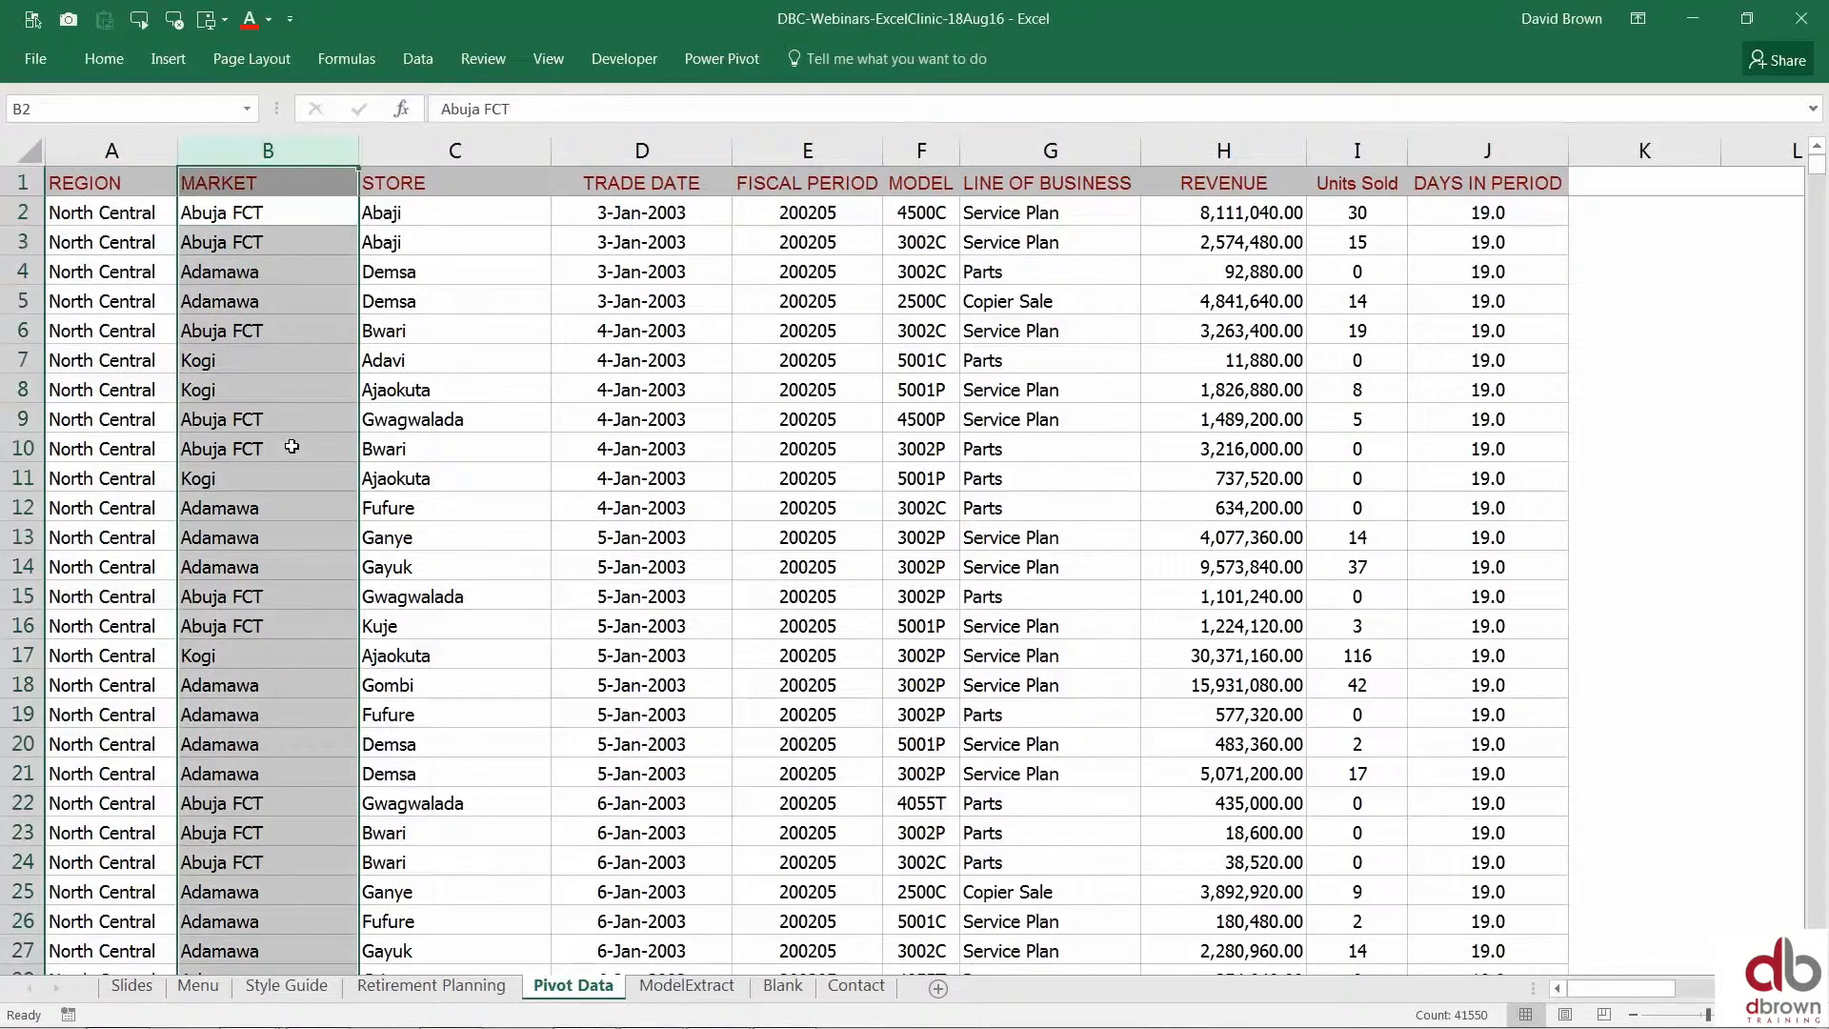
pyautogui.press('Left')
pyautogui.hotkey('ctrl', 'space')
pyautogui.press('Right')
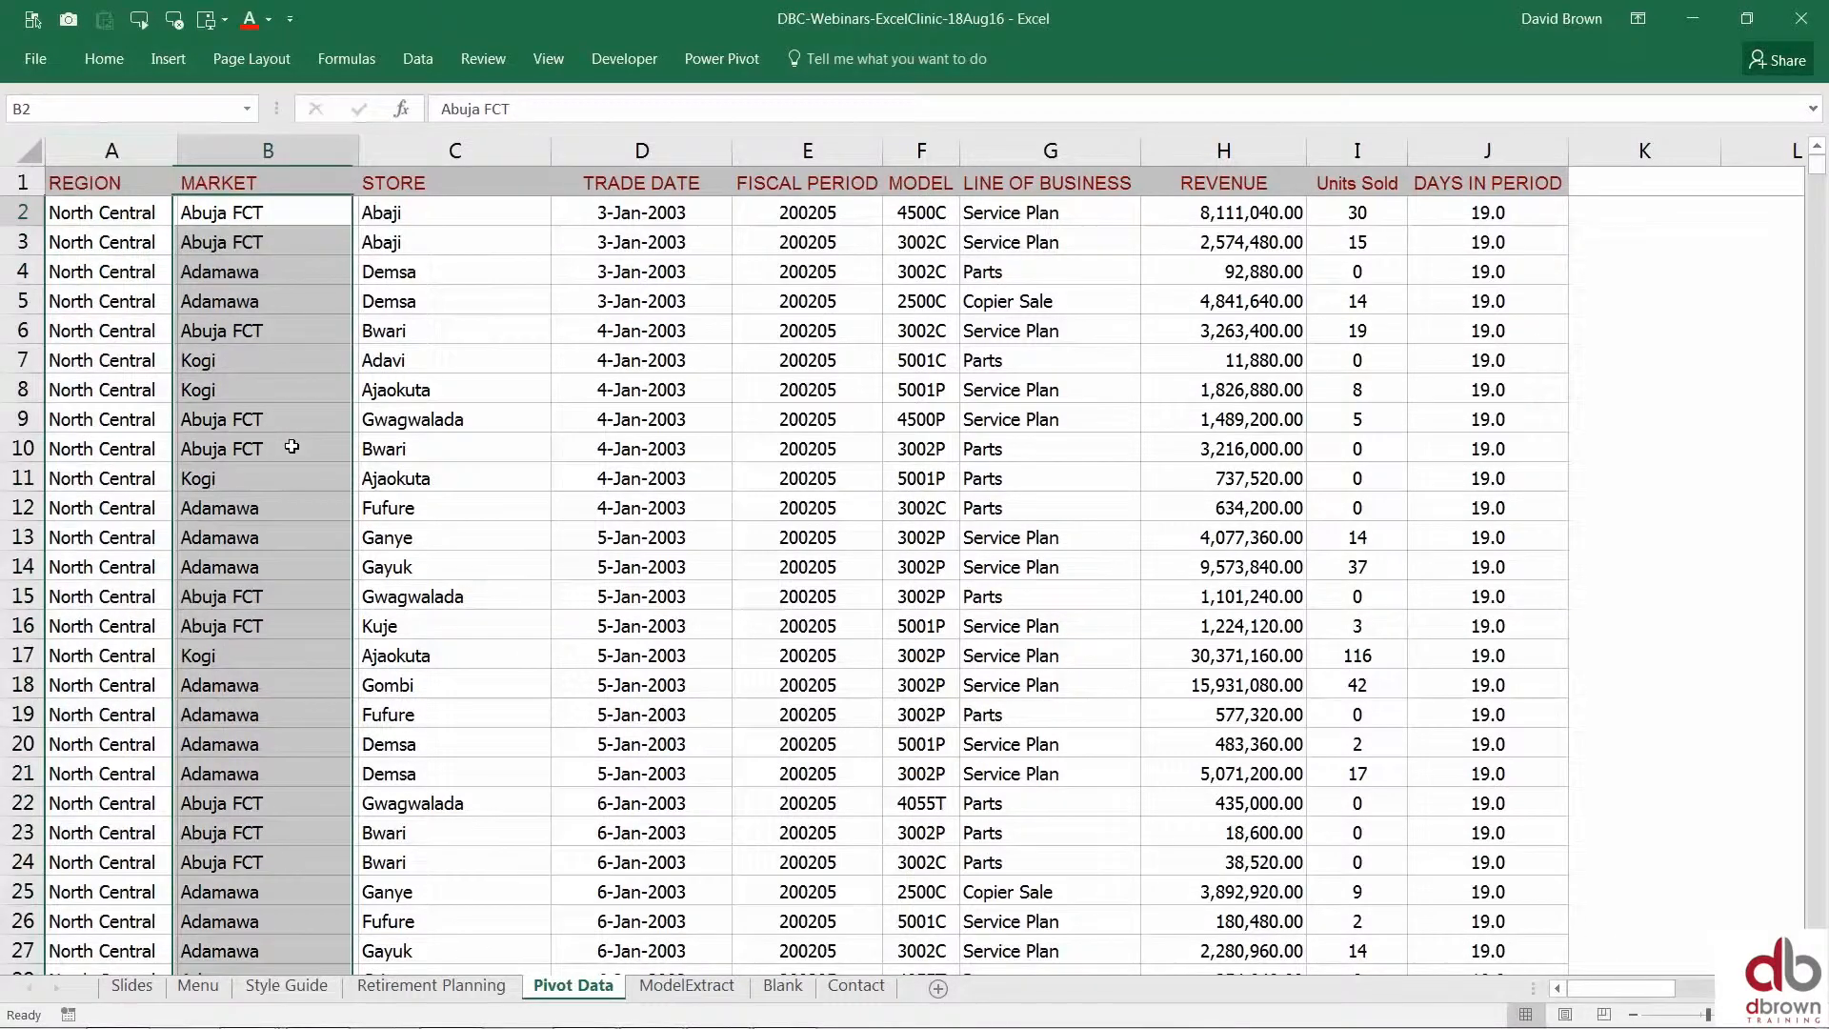
pyautogui.press('Right')
pyautogui.hotkey('ctrl', 'space')
# Create a PivotTable on a new worksheet from the source range 'Pivot Data'!$A$1:$J$41550.
pyautogui.press('Left')
pyautogui.press('Left')
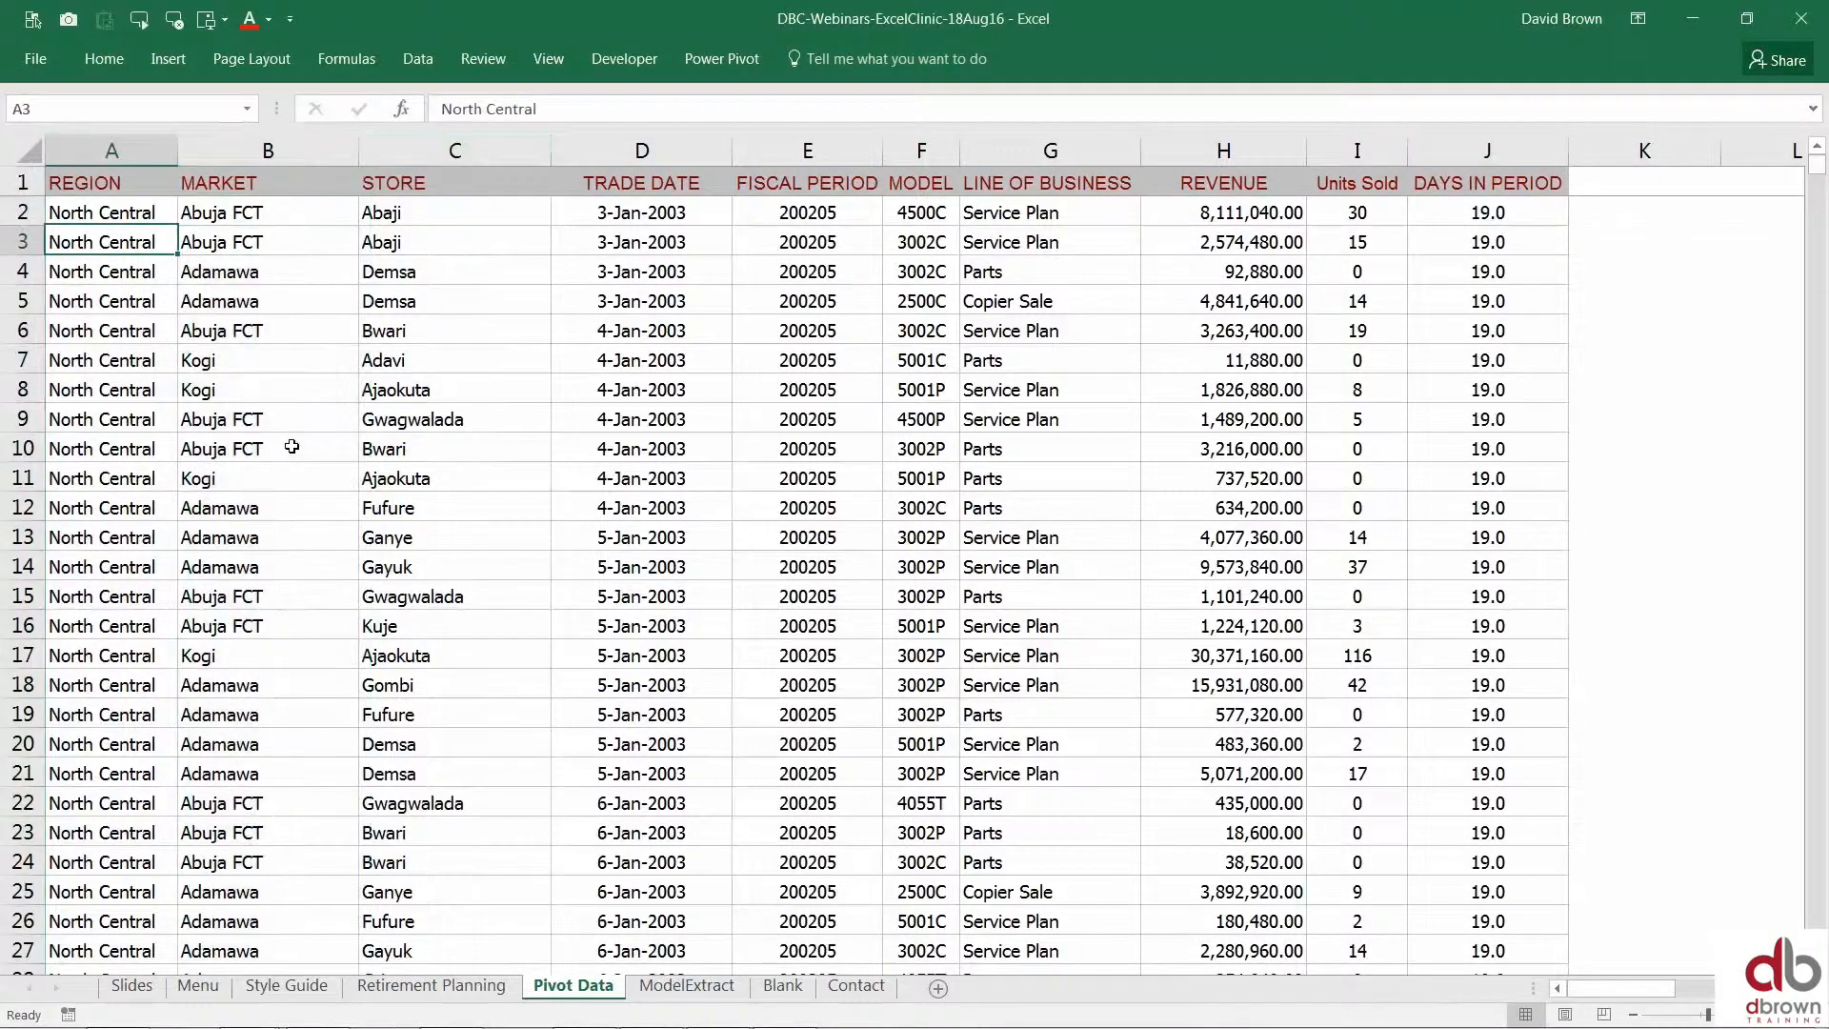
pyautogui.press('Down')
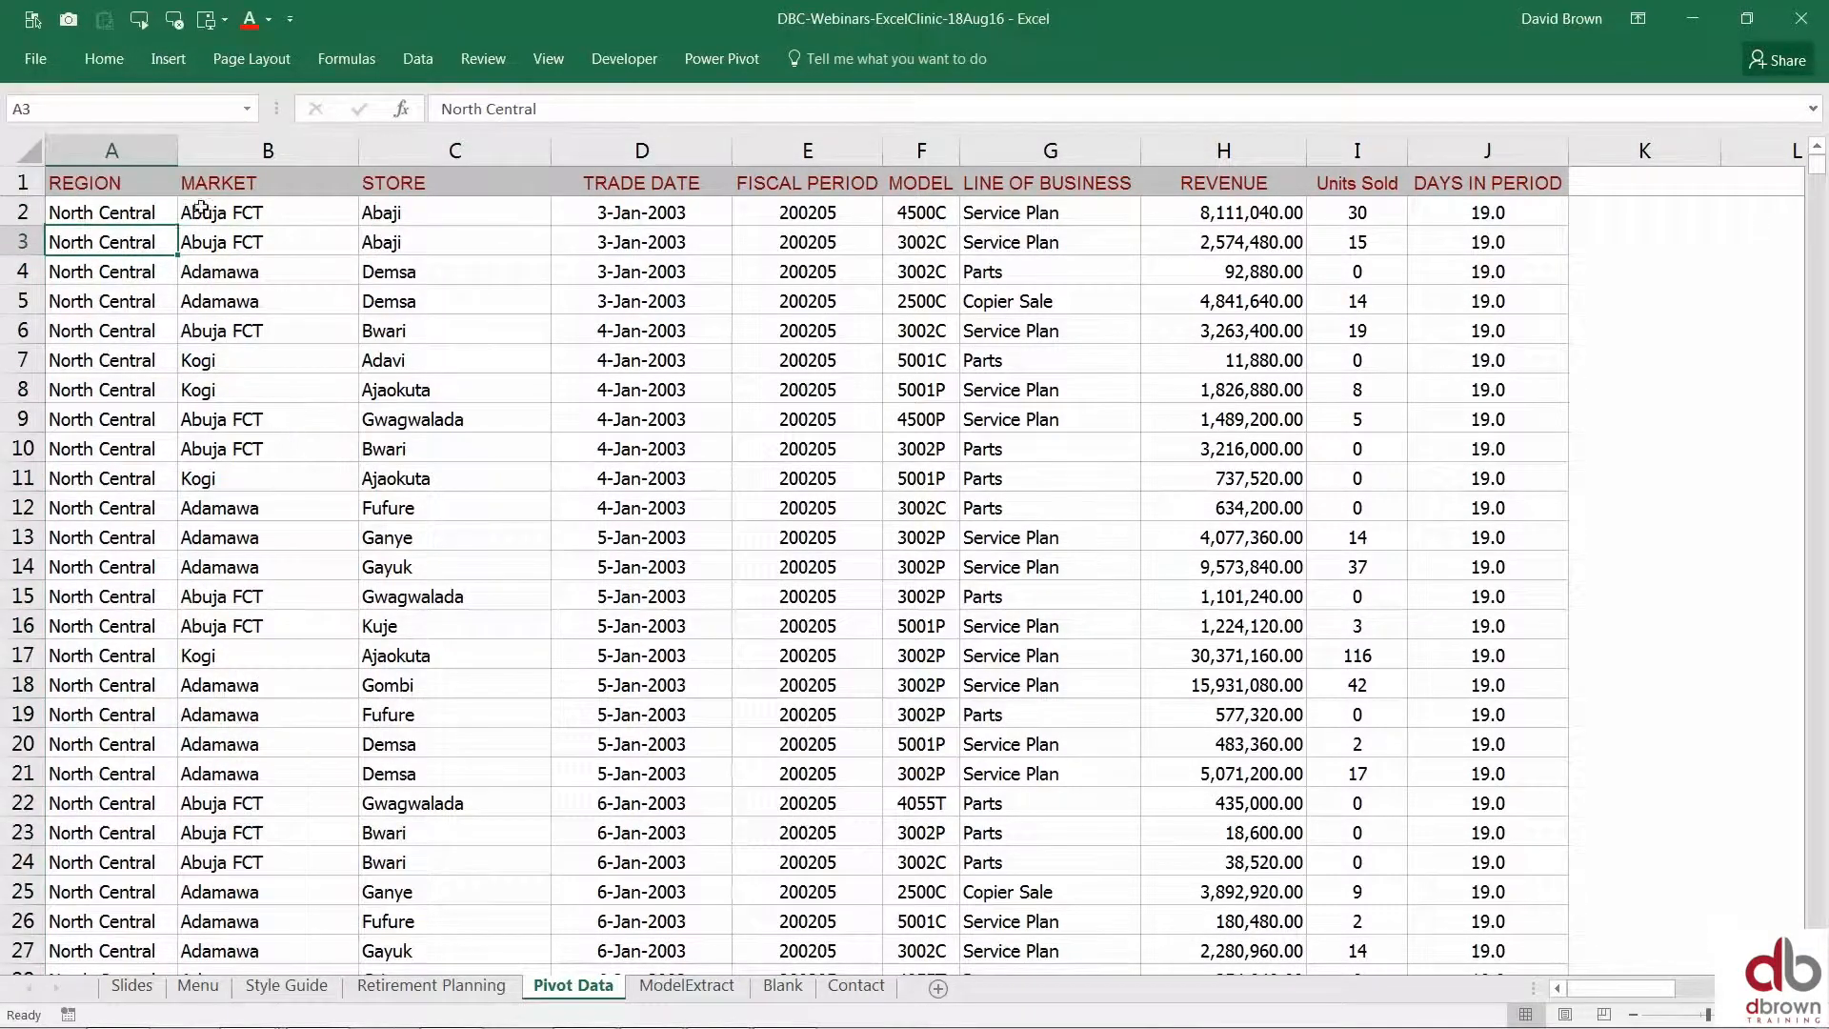
pyautogui.click(175, 60)
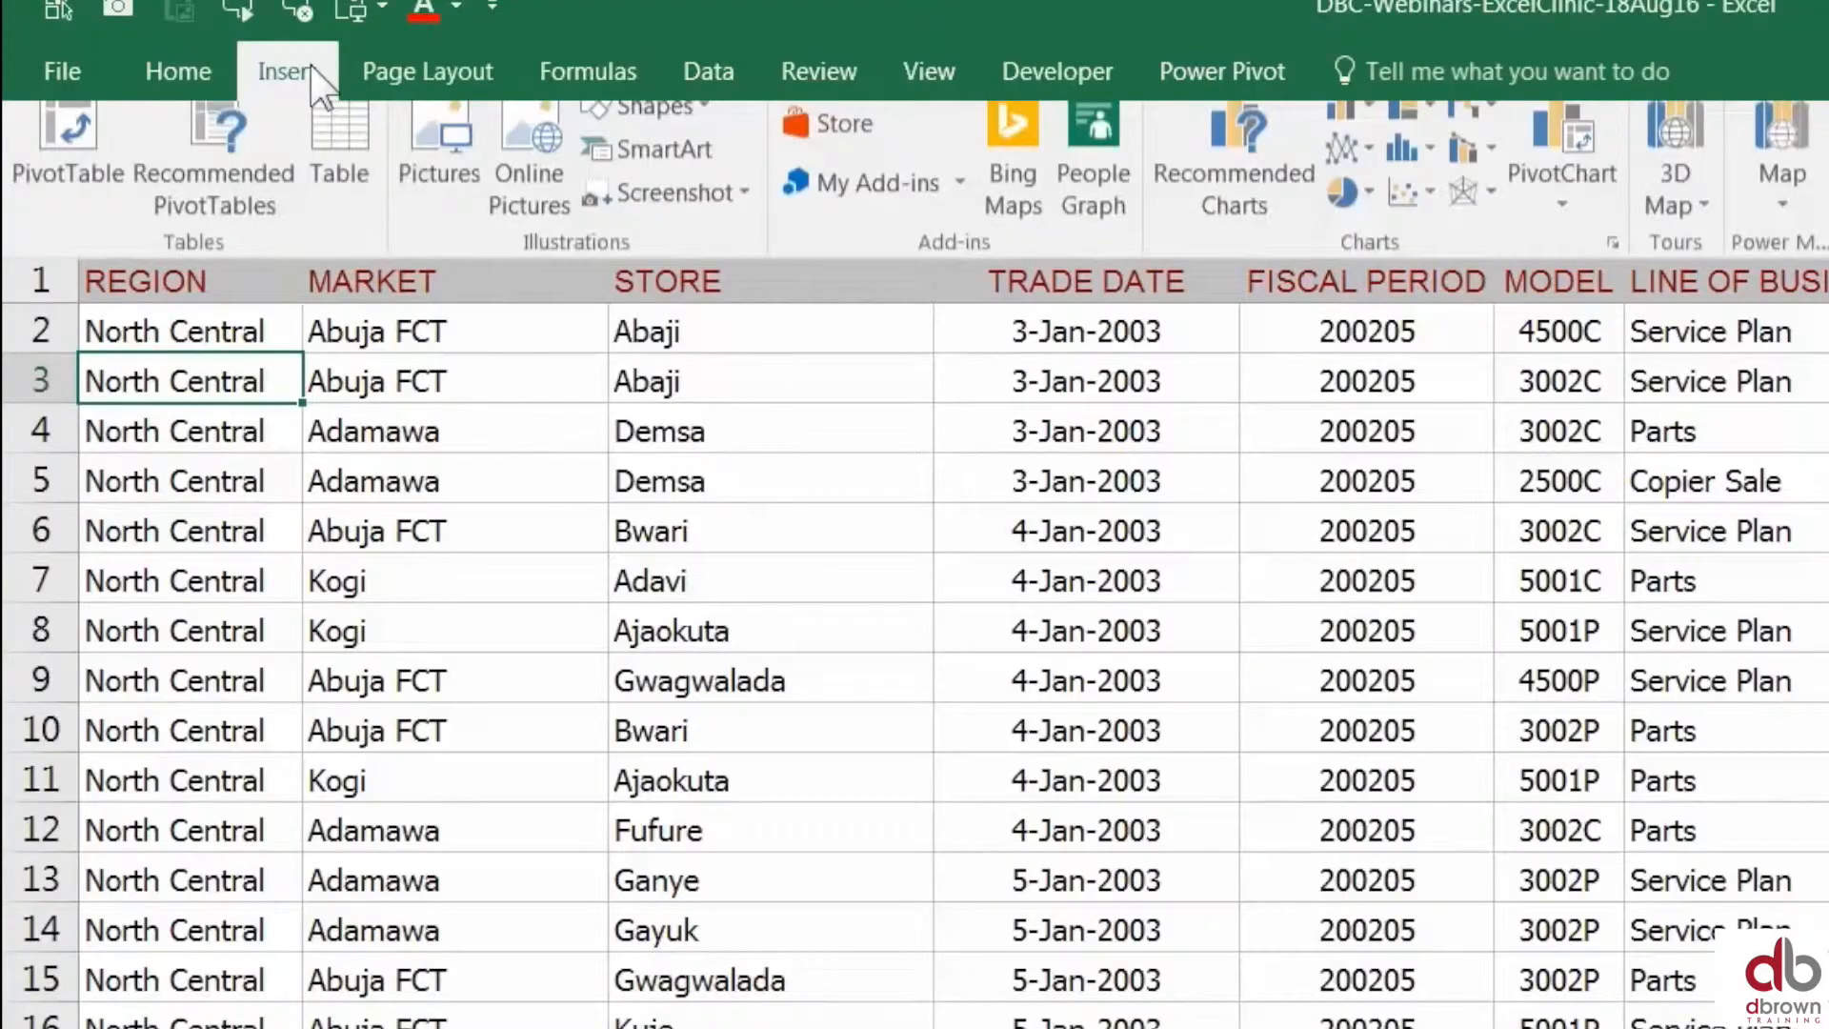
pyautogui.click(90, 151)
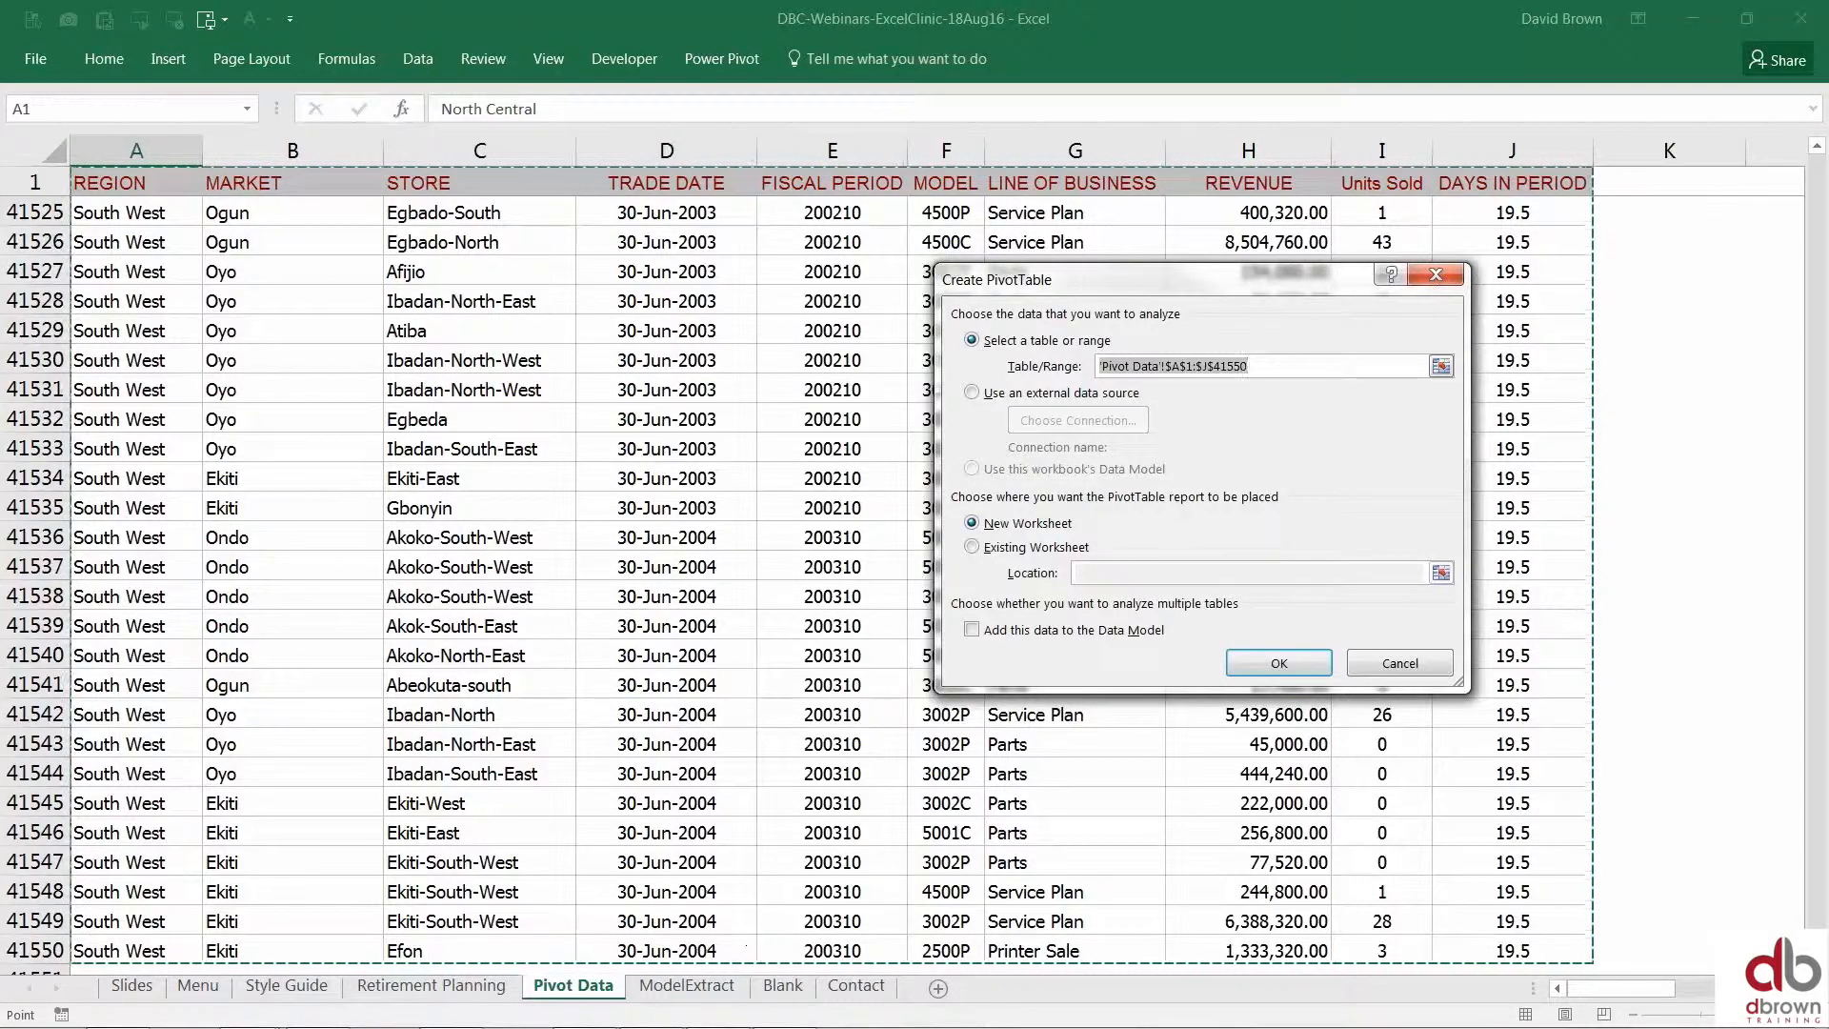
pyautogui.click(1277, 664)
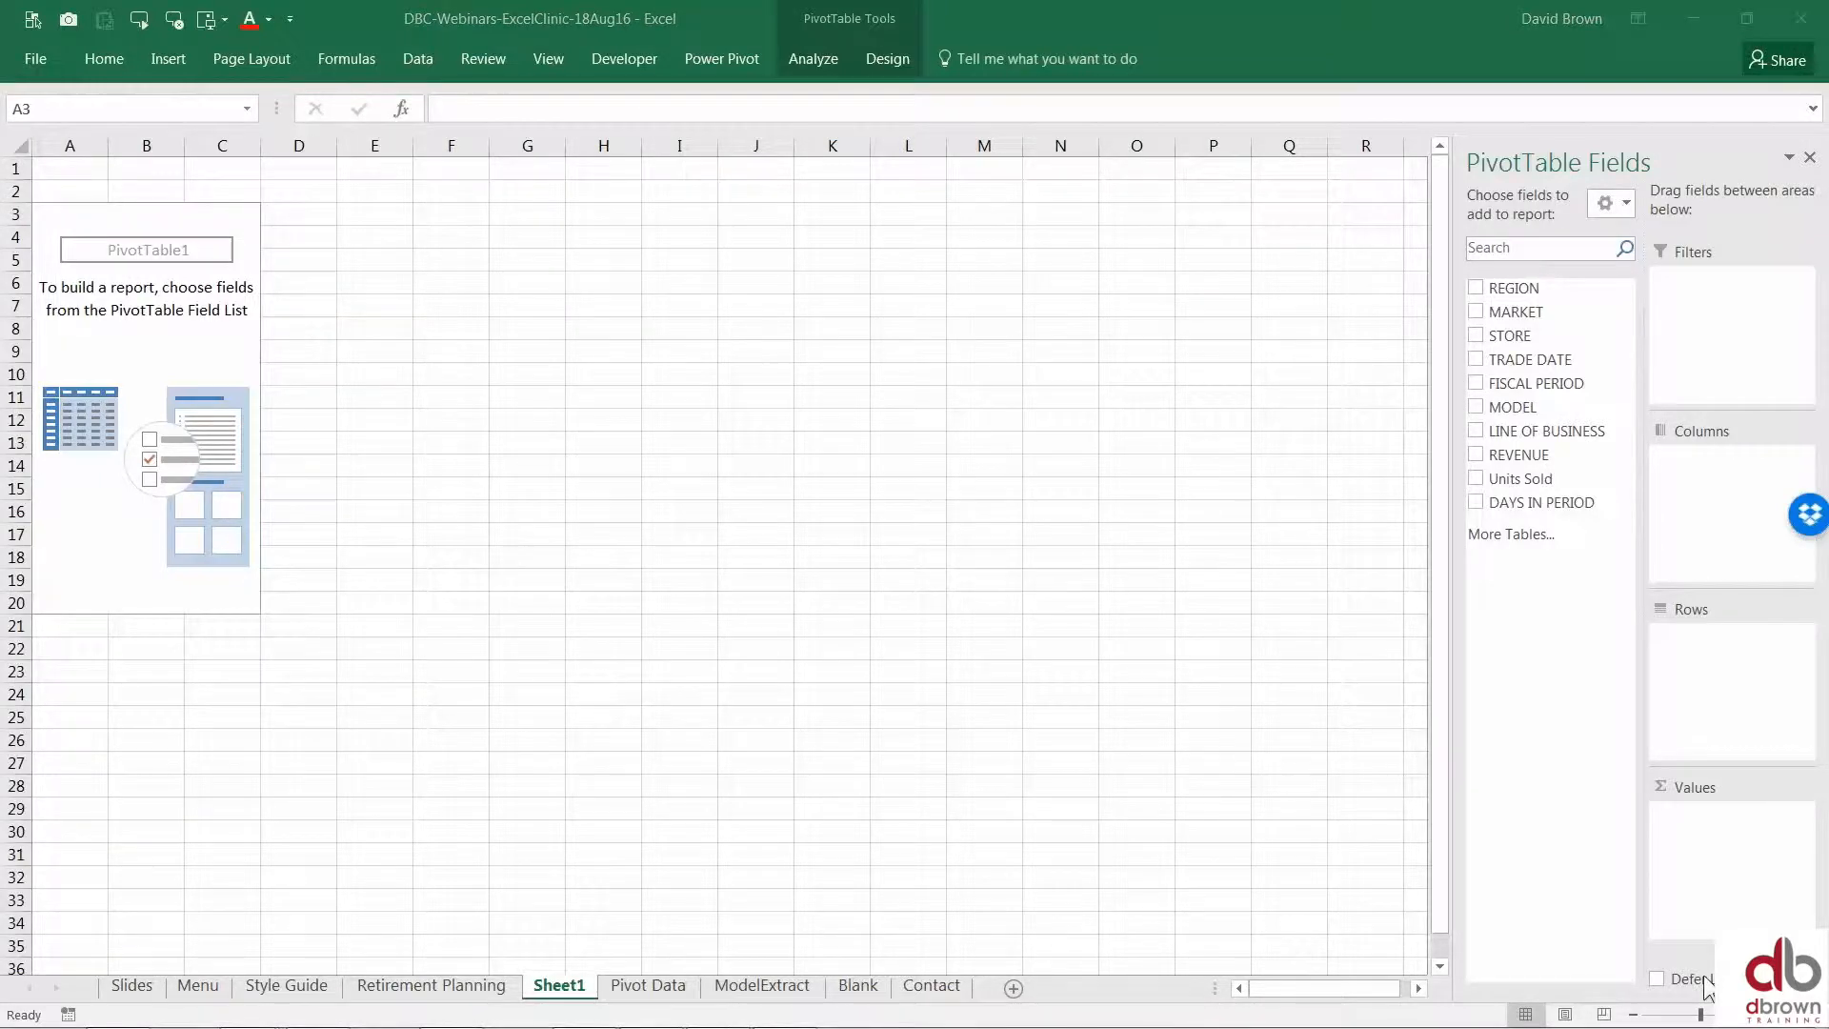
# Review the sample revenue report on the Pivot Data sheet for its filter, row and column fields.
pyautogui.click(648, 987)
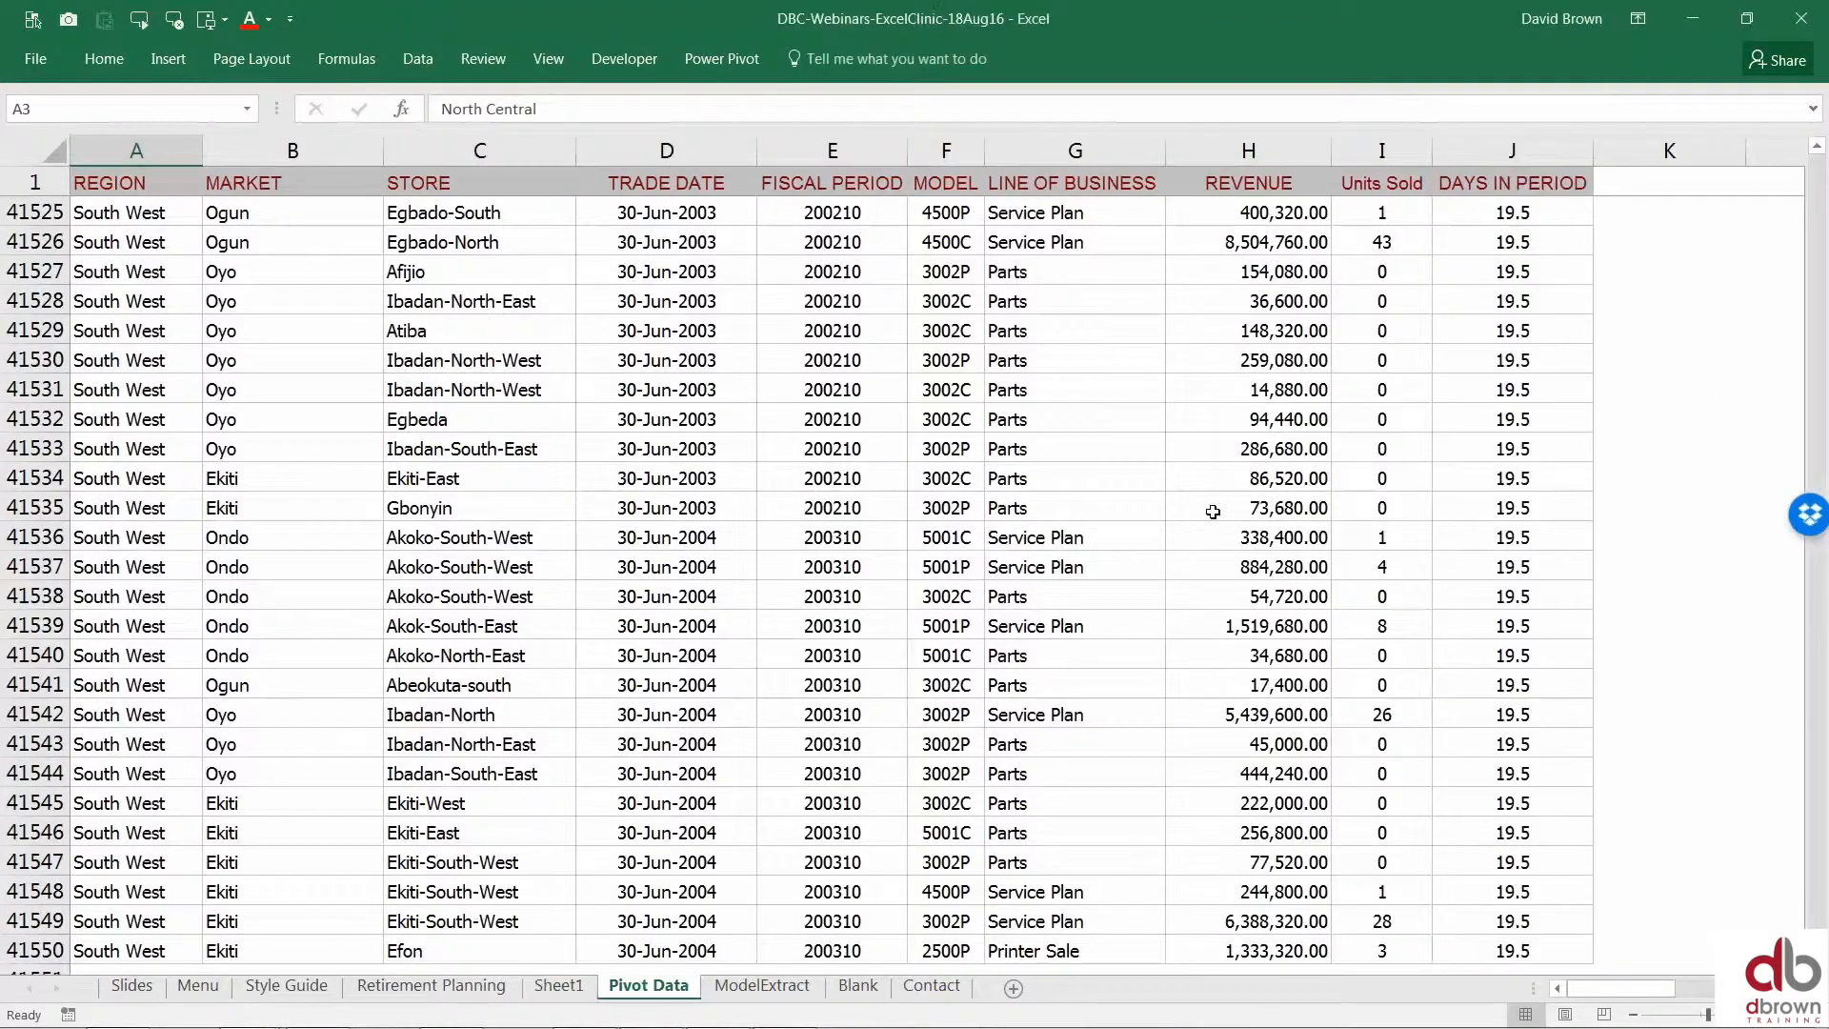
pyautogui.click(1213, 512)
pyautogui.press('Right')
pyautogui.press('Right')
pyautogui.press('Right')
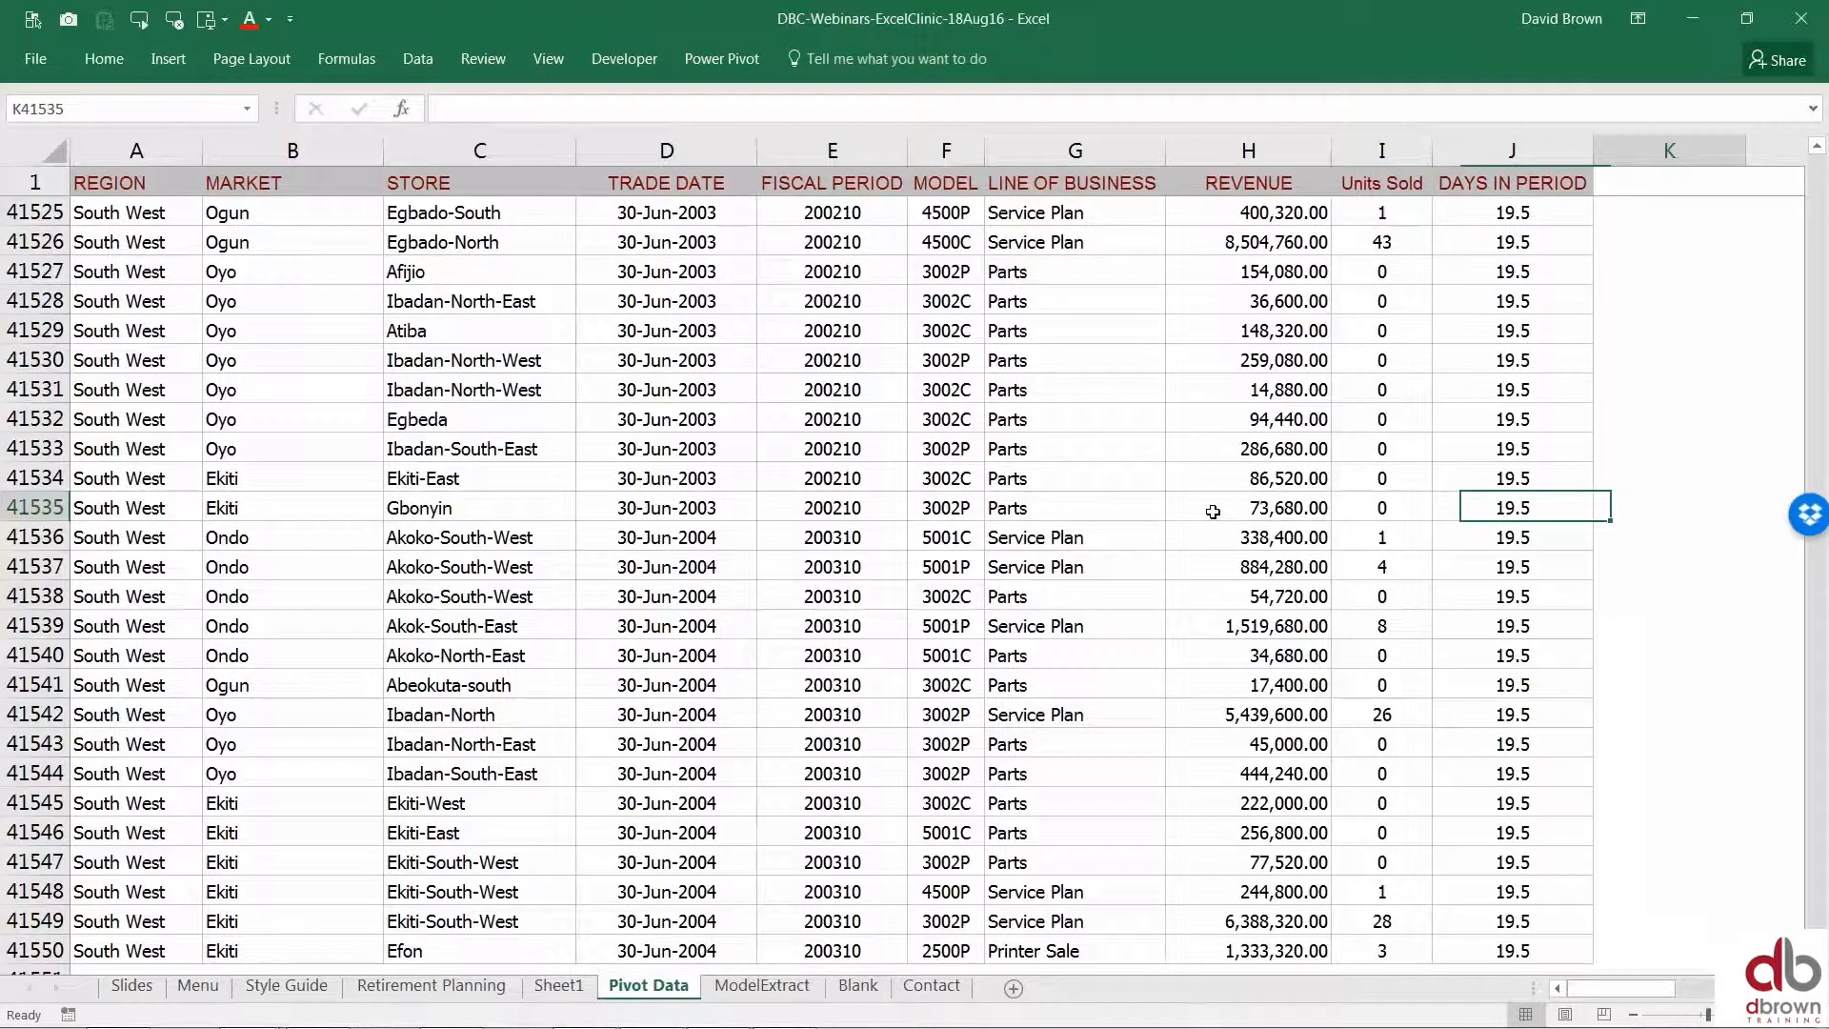
pyautogui.press('Right')
pyautogui.press('Right')
pyautogui.press('Right')
pyautogui.press('Right')
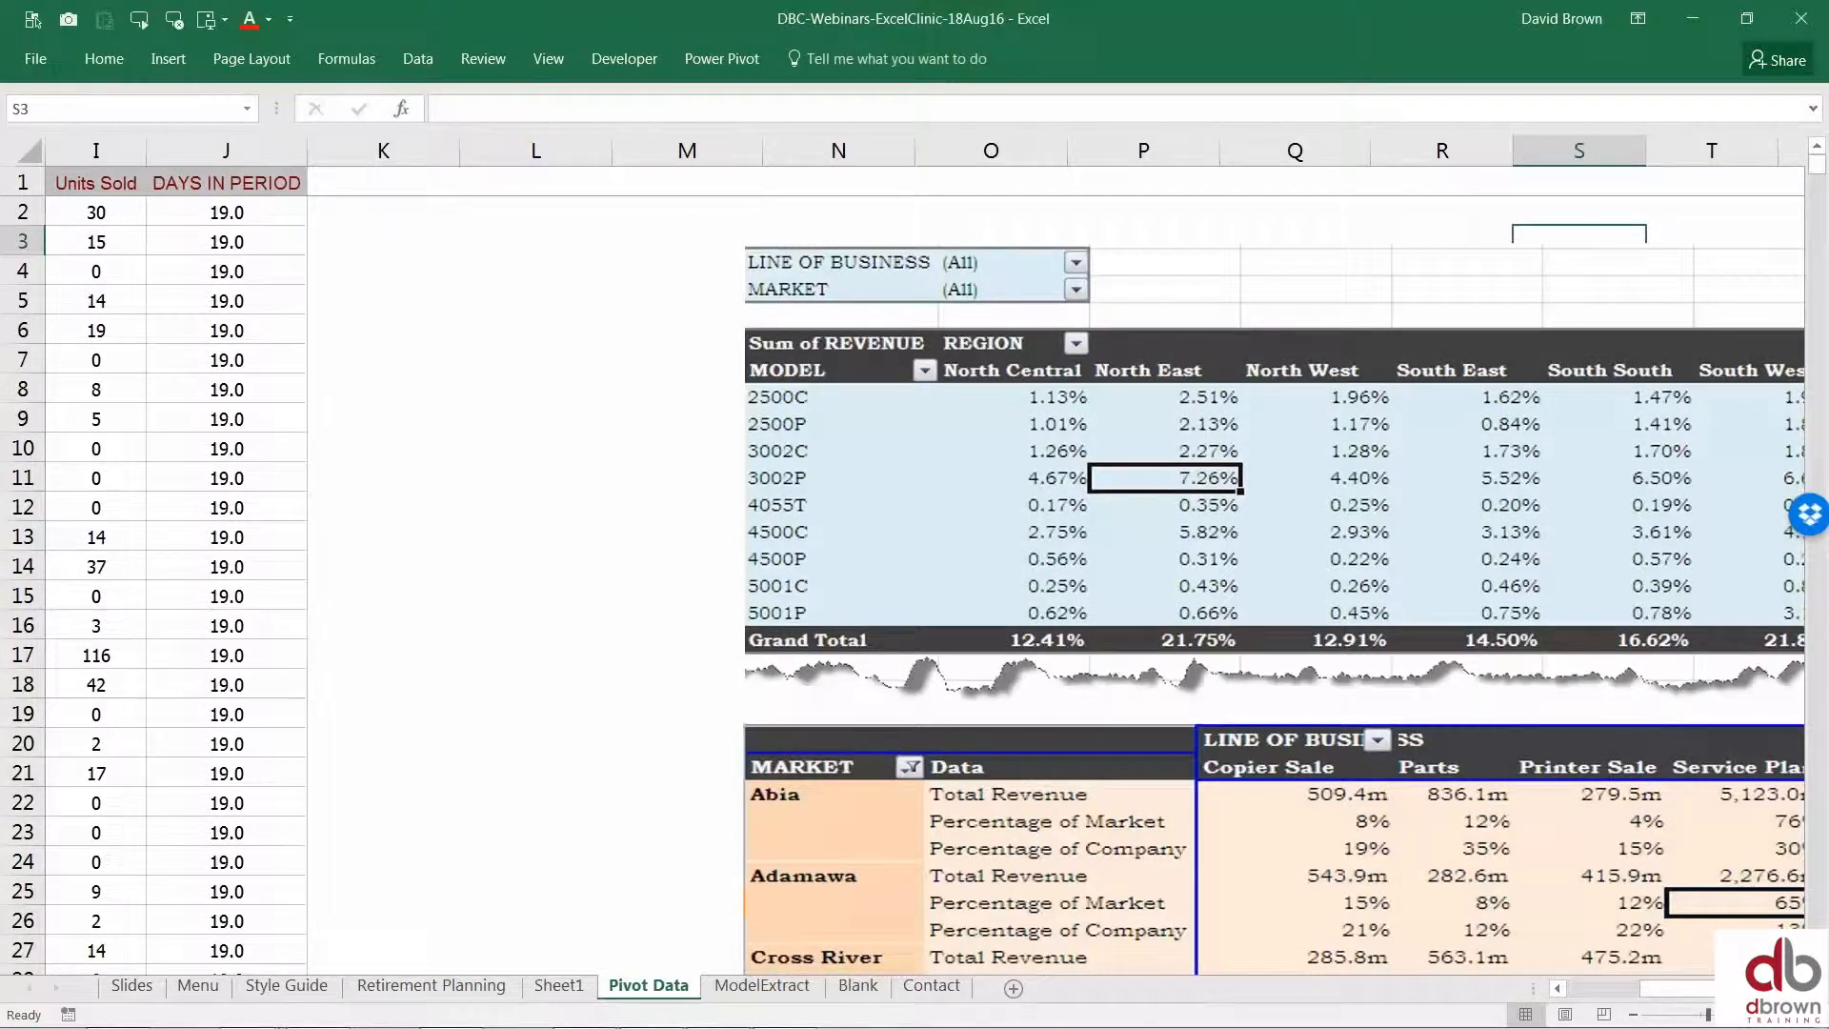
pyautogui.press('Right')
pyautogui.press('Right')
pyautogui.press('Right')
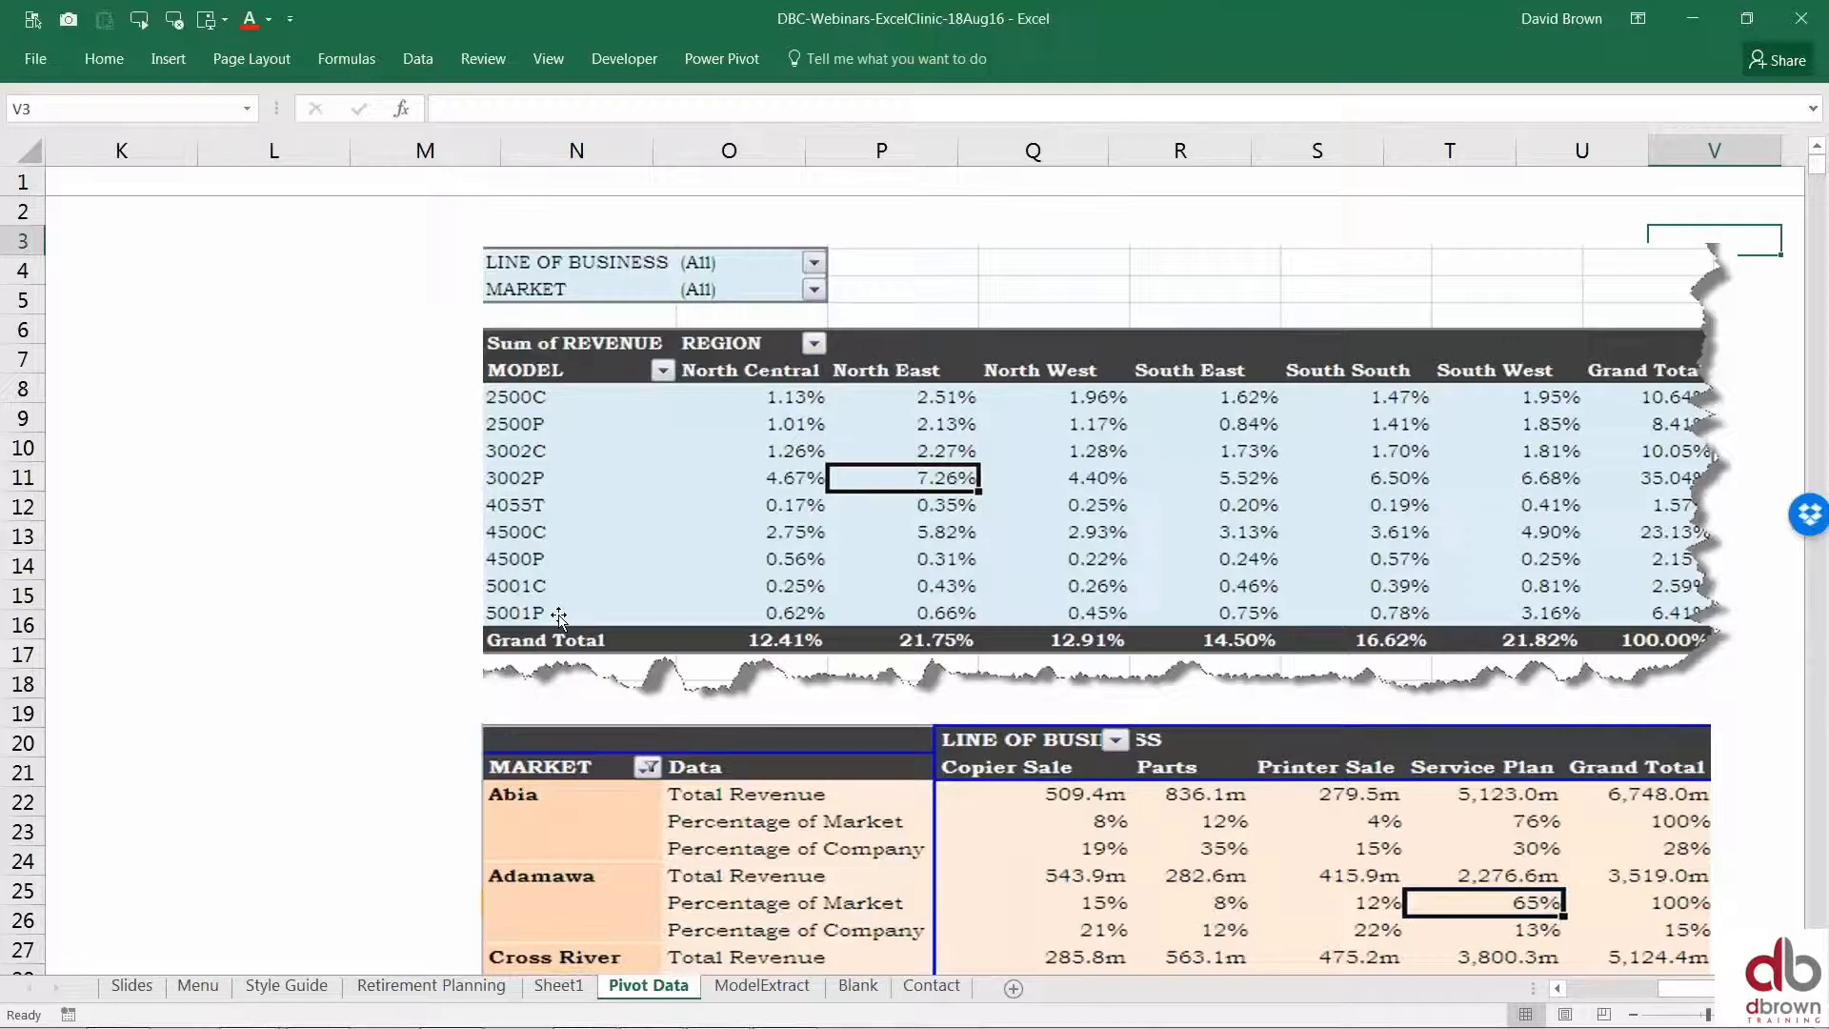
# Lay out the empty pivot table on Sheet1 with MODEL as the rows and REGION as the columns.
pyautogui.click(569, 988)
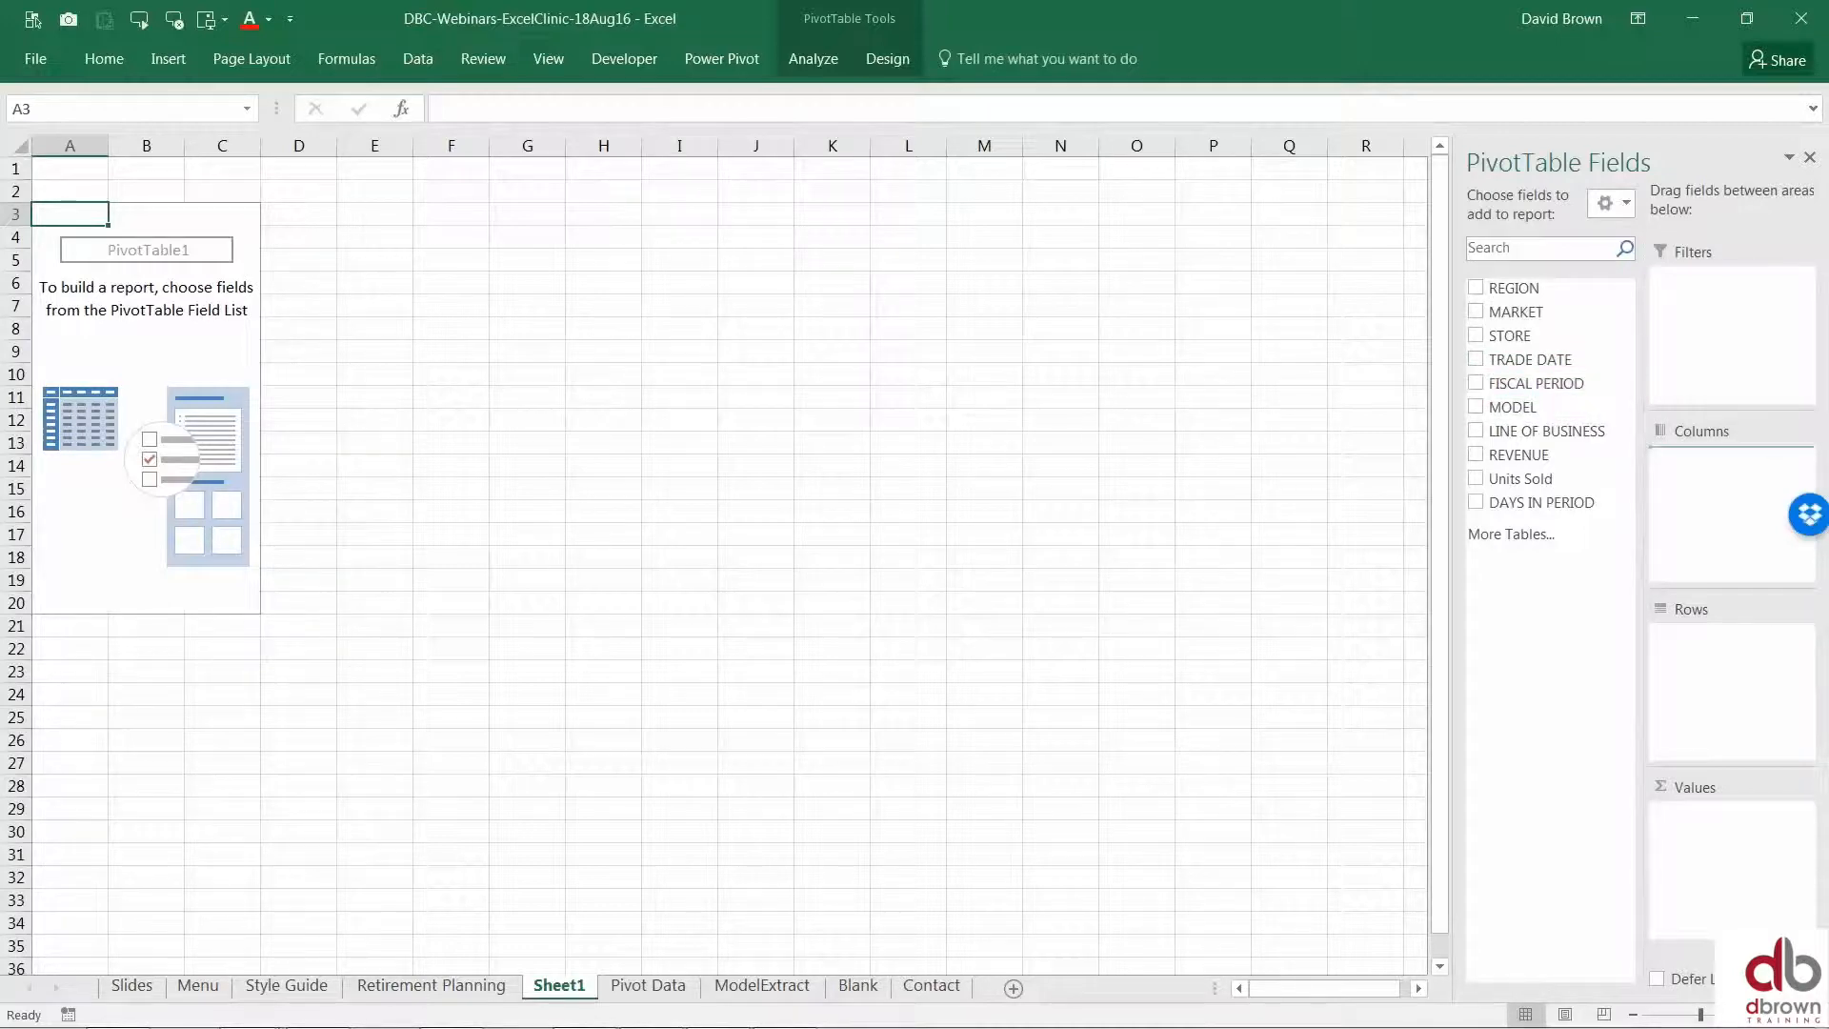
pyautogui.moveTo(1701, 538); pyautogui.dragTo(1741, 654)
pyautogui.click(1531, 290)
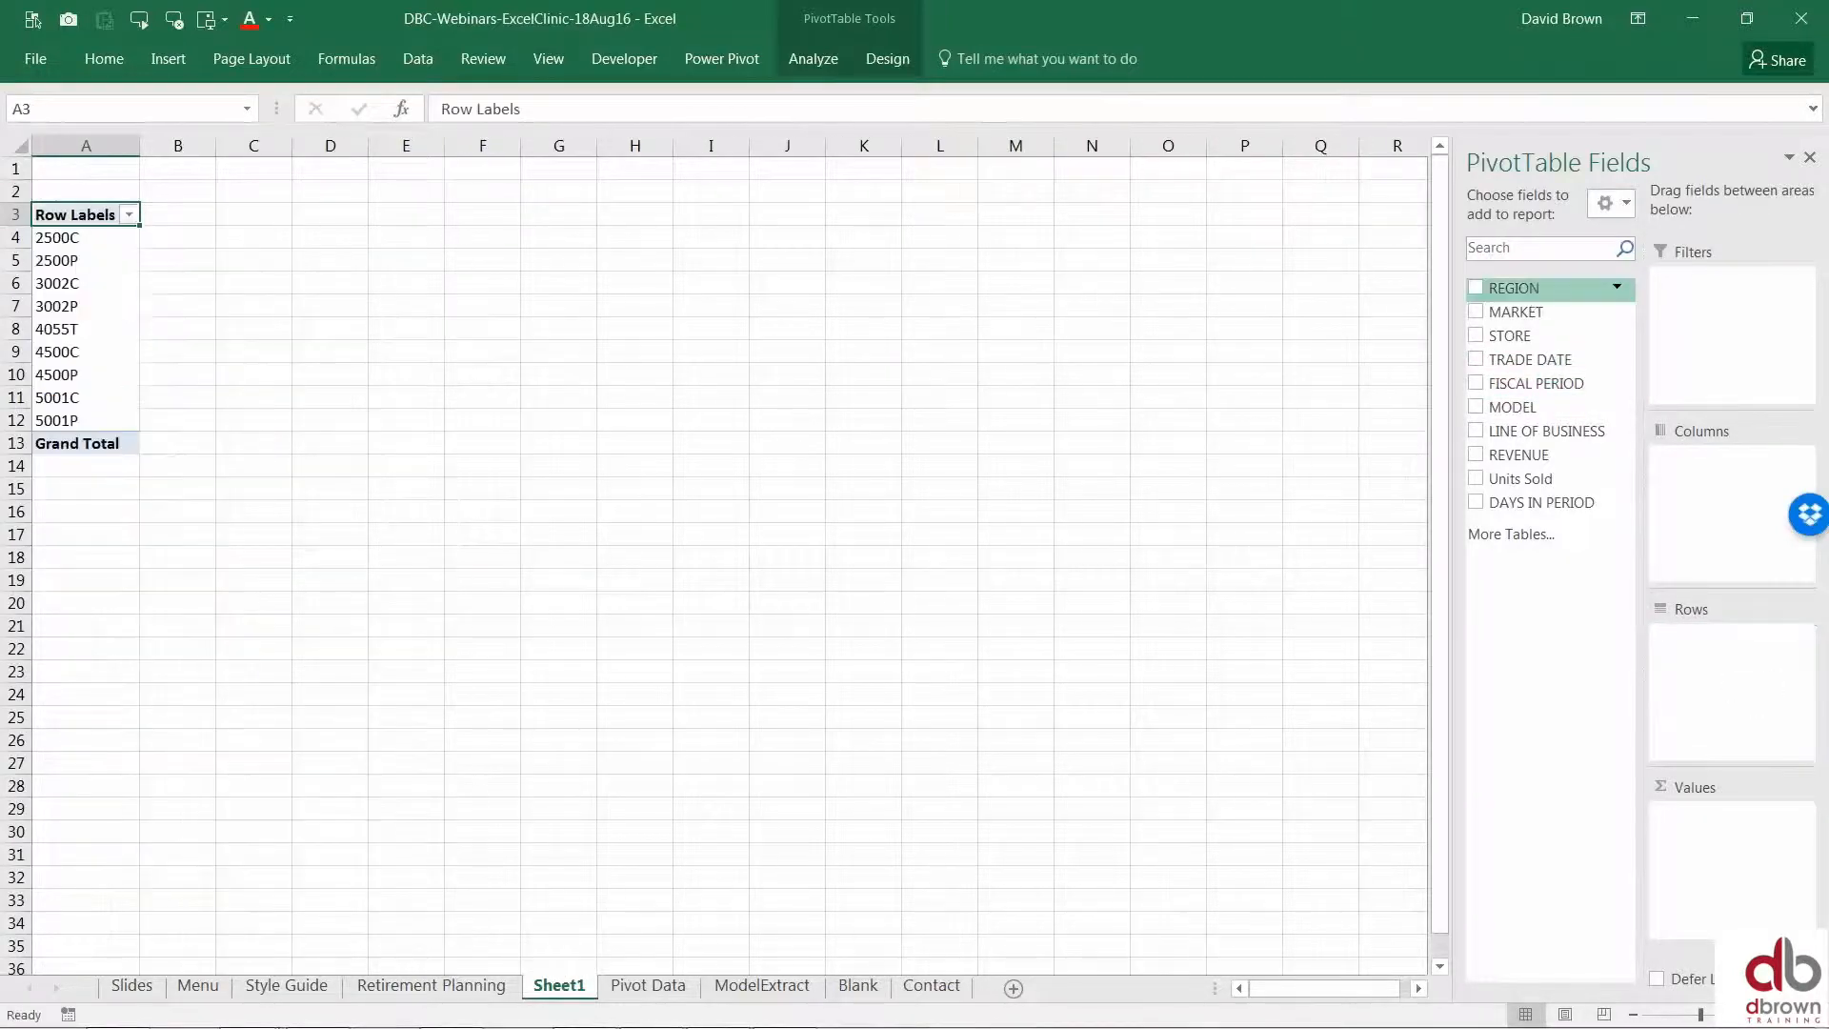
pyautogui.moveTo(1532, 288); pyautogui.dragTo(1702, 490)
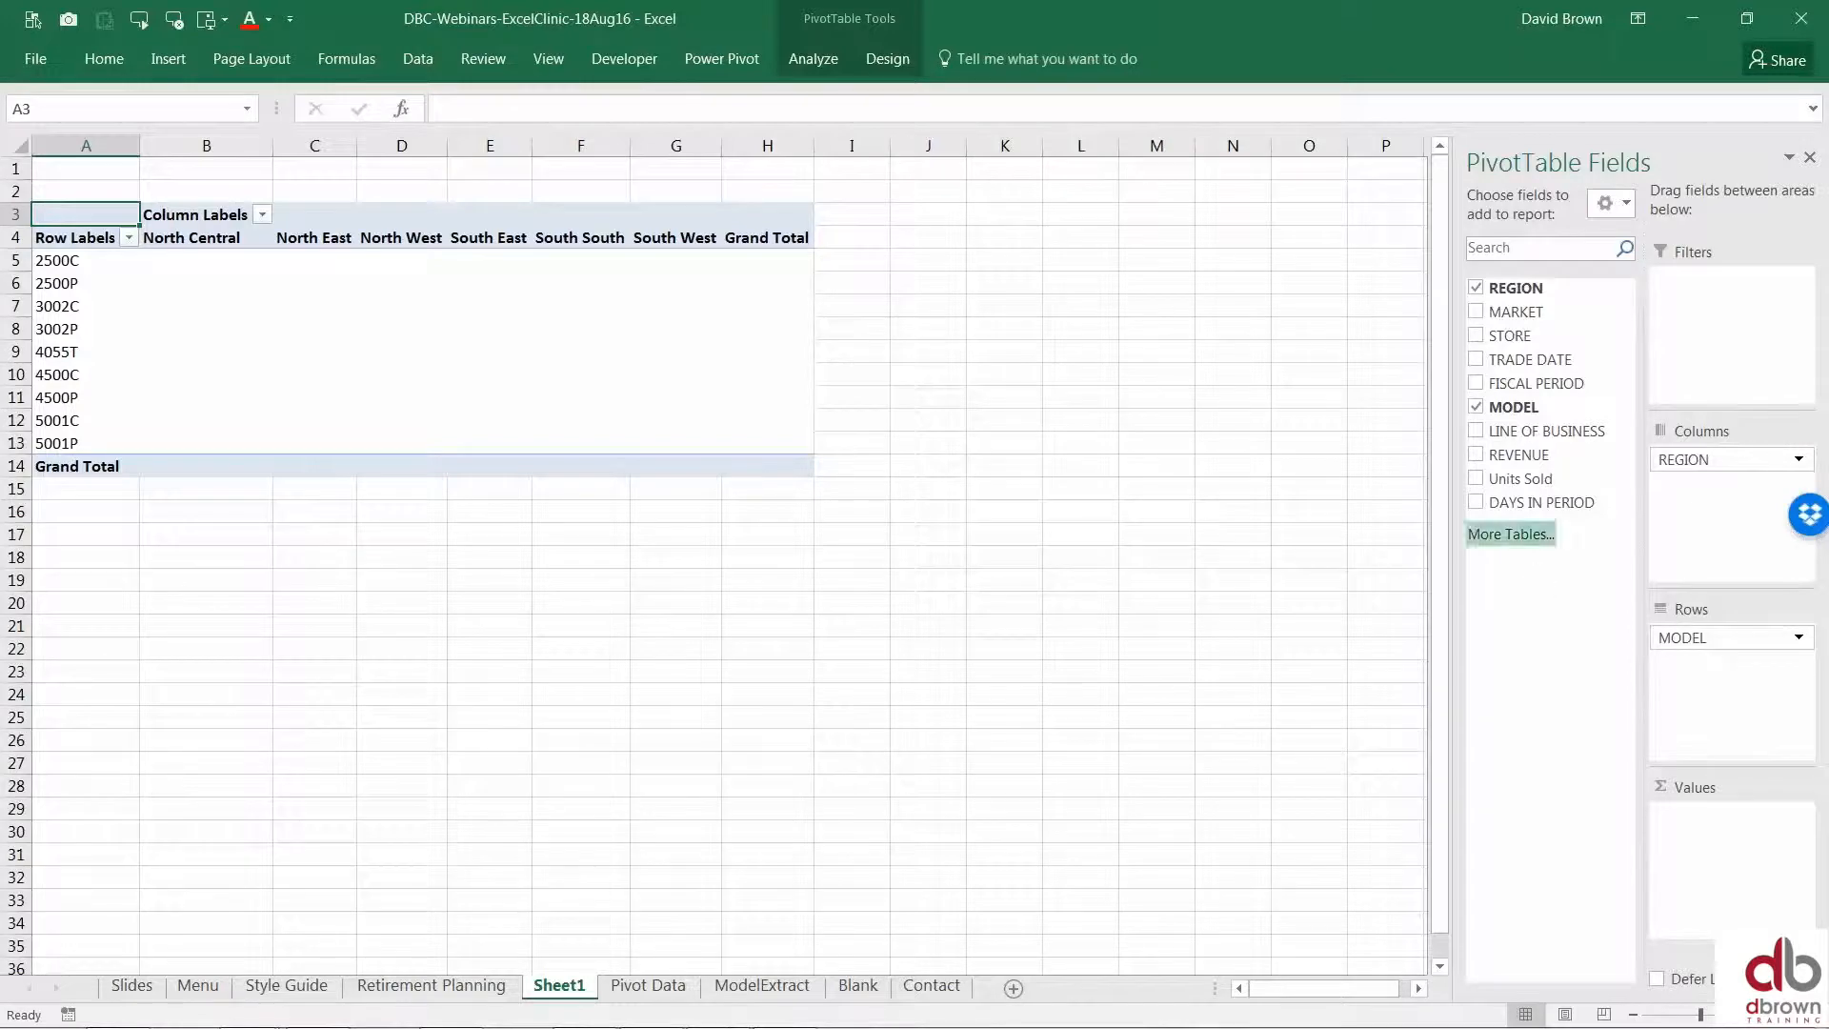
# Sum REVENUE as the pivot table's values and add LINE OF BUSINESS and MARKET as report filters.
pyautogui.moveTo(1518, 457); pyautogui.dragTo(1724, 862)
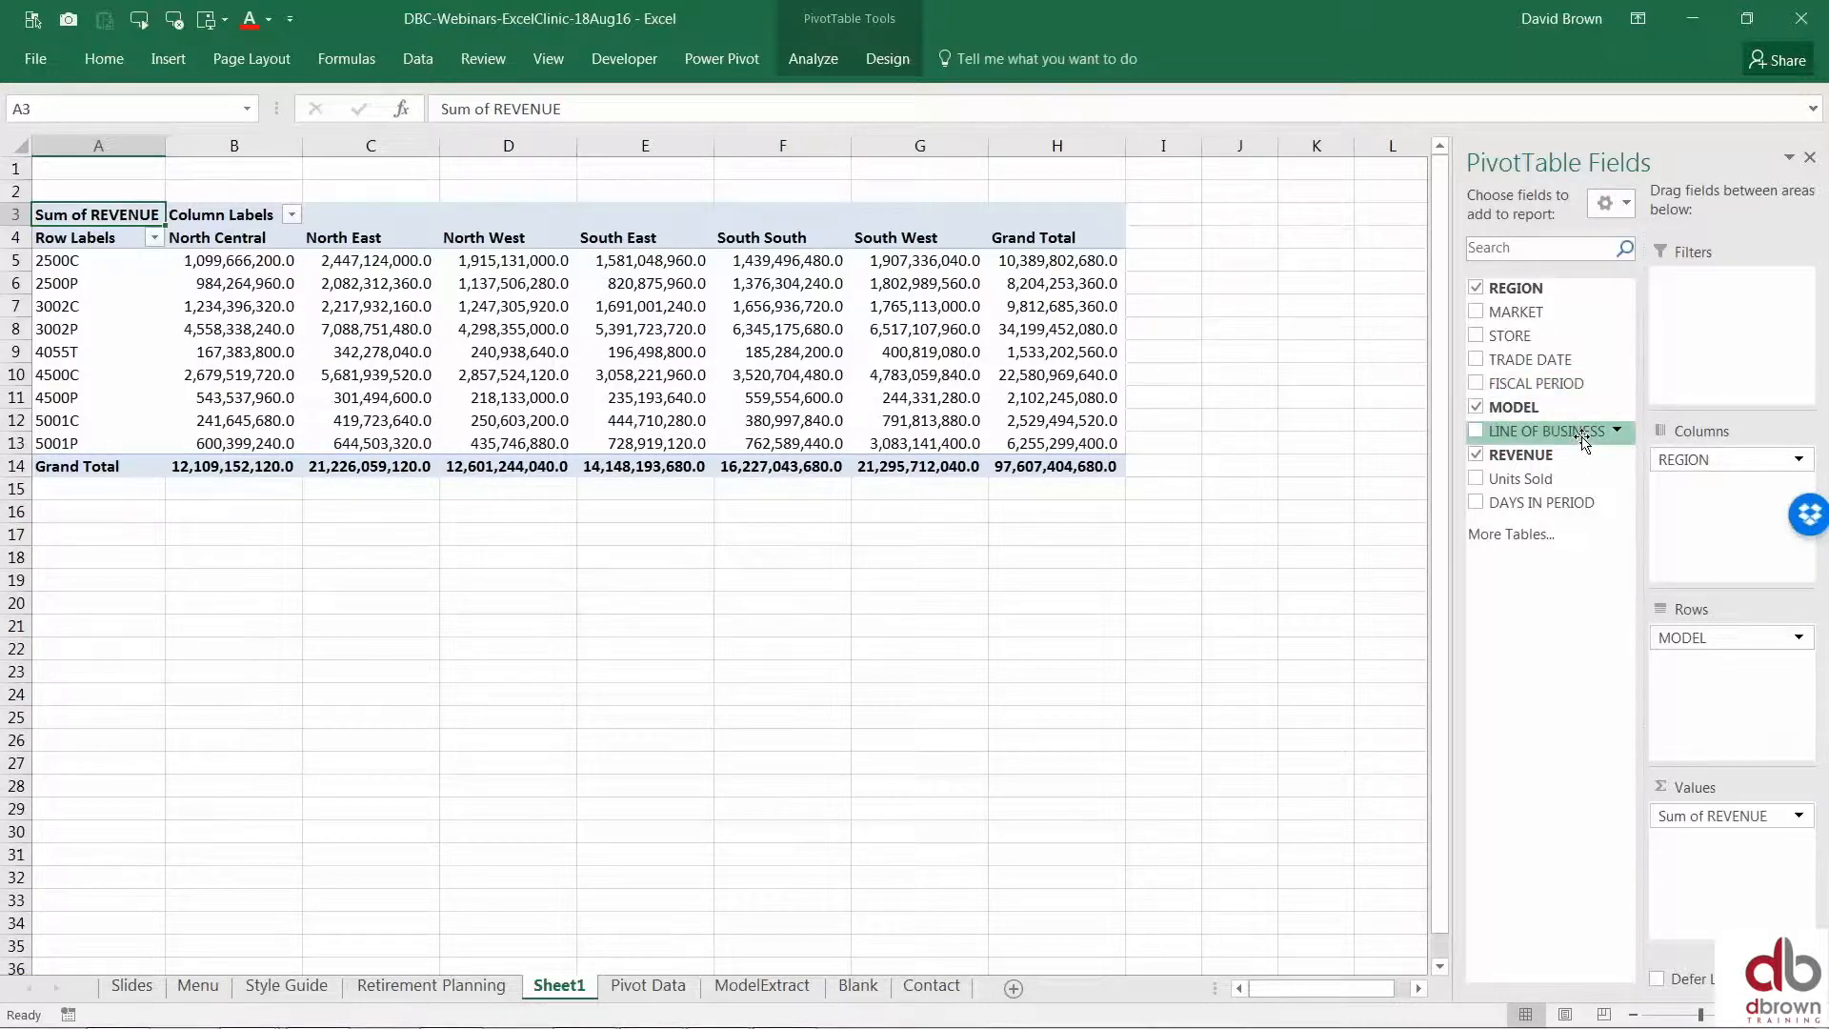
pyautogui.moveTo(1546, 430); pyautogui.dragTo(1743, 324)
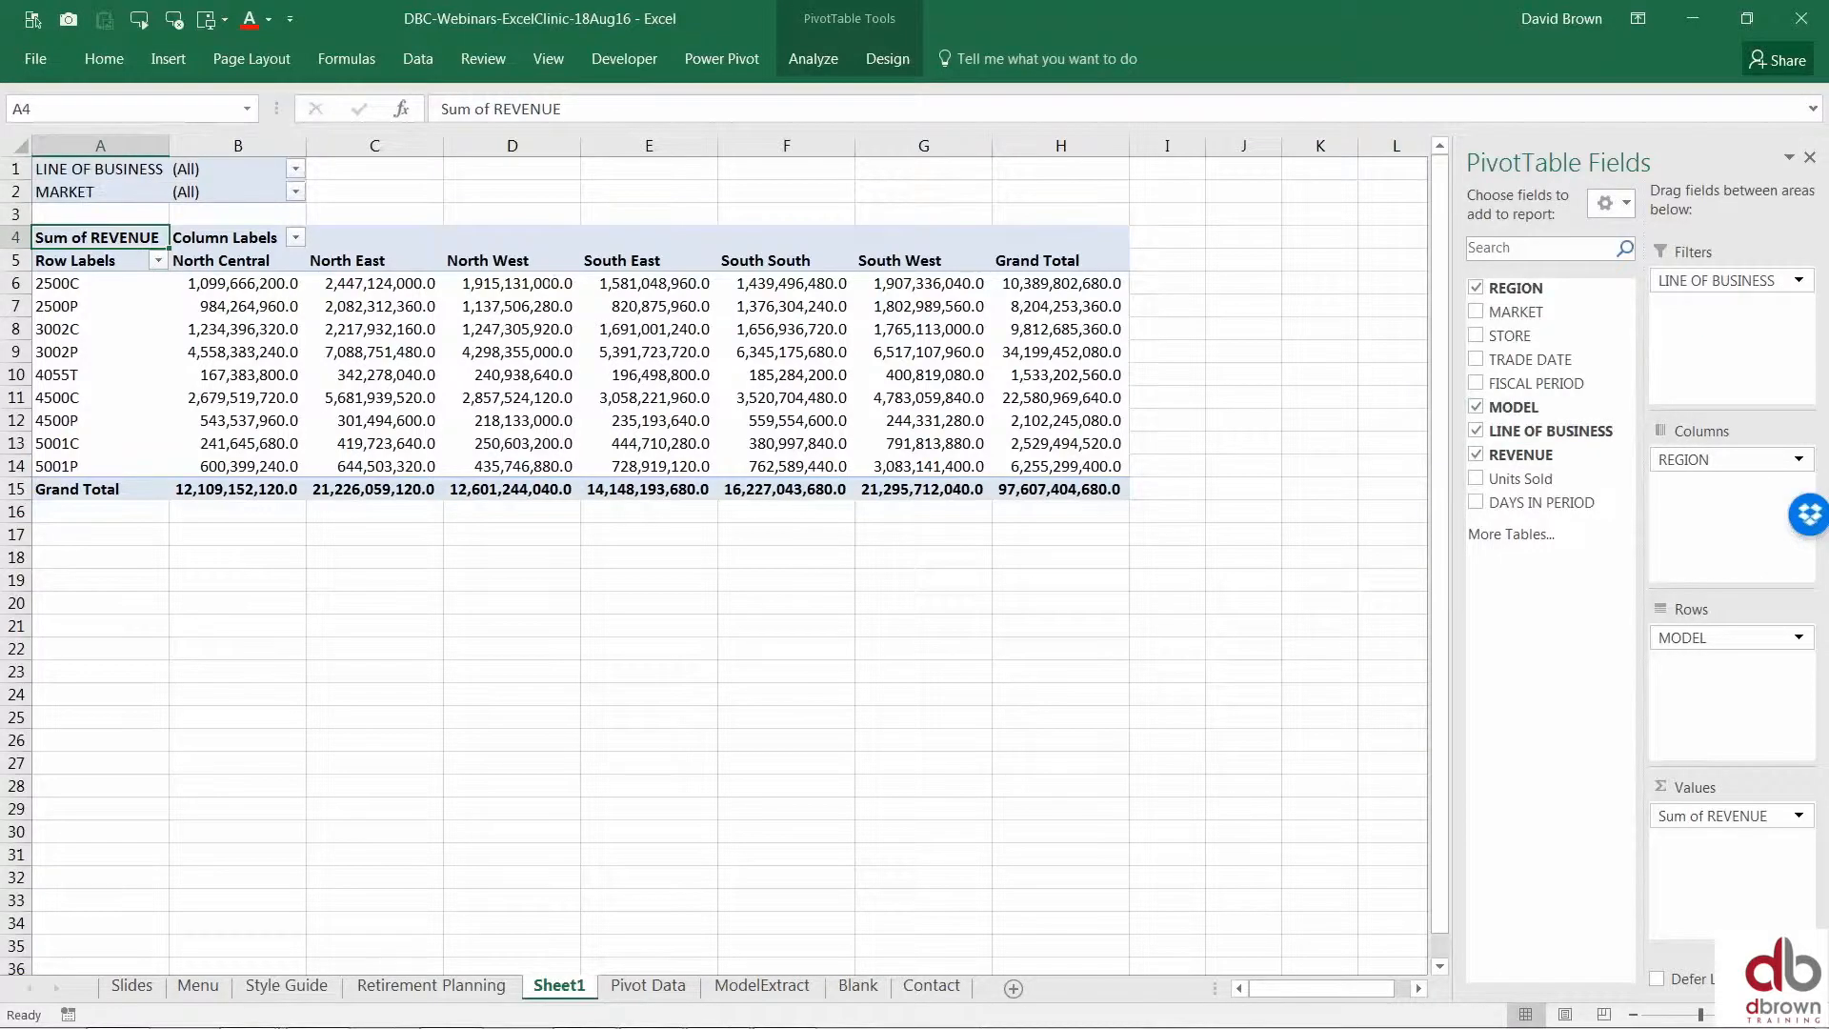
pyautogui.click(548, 350)
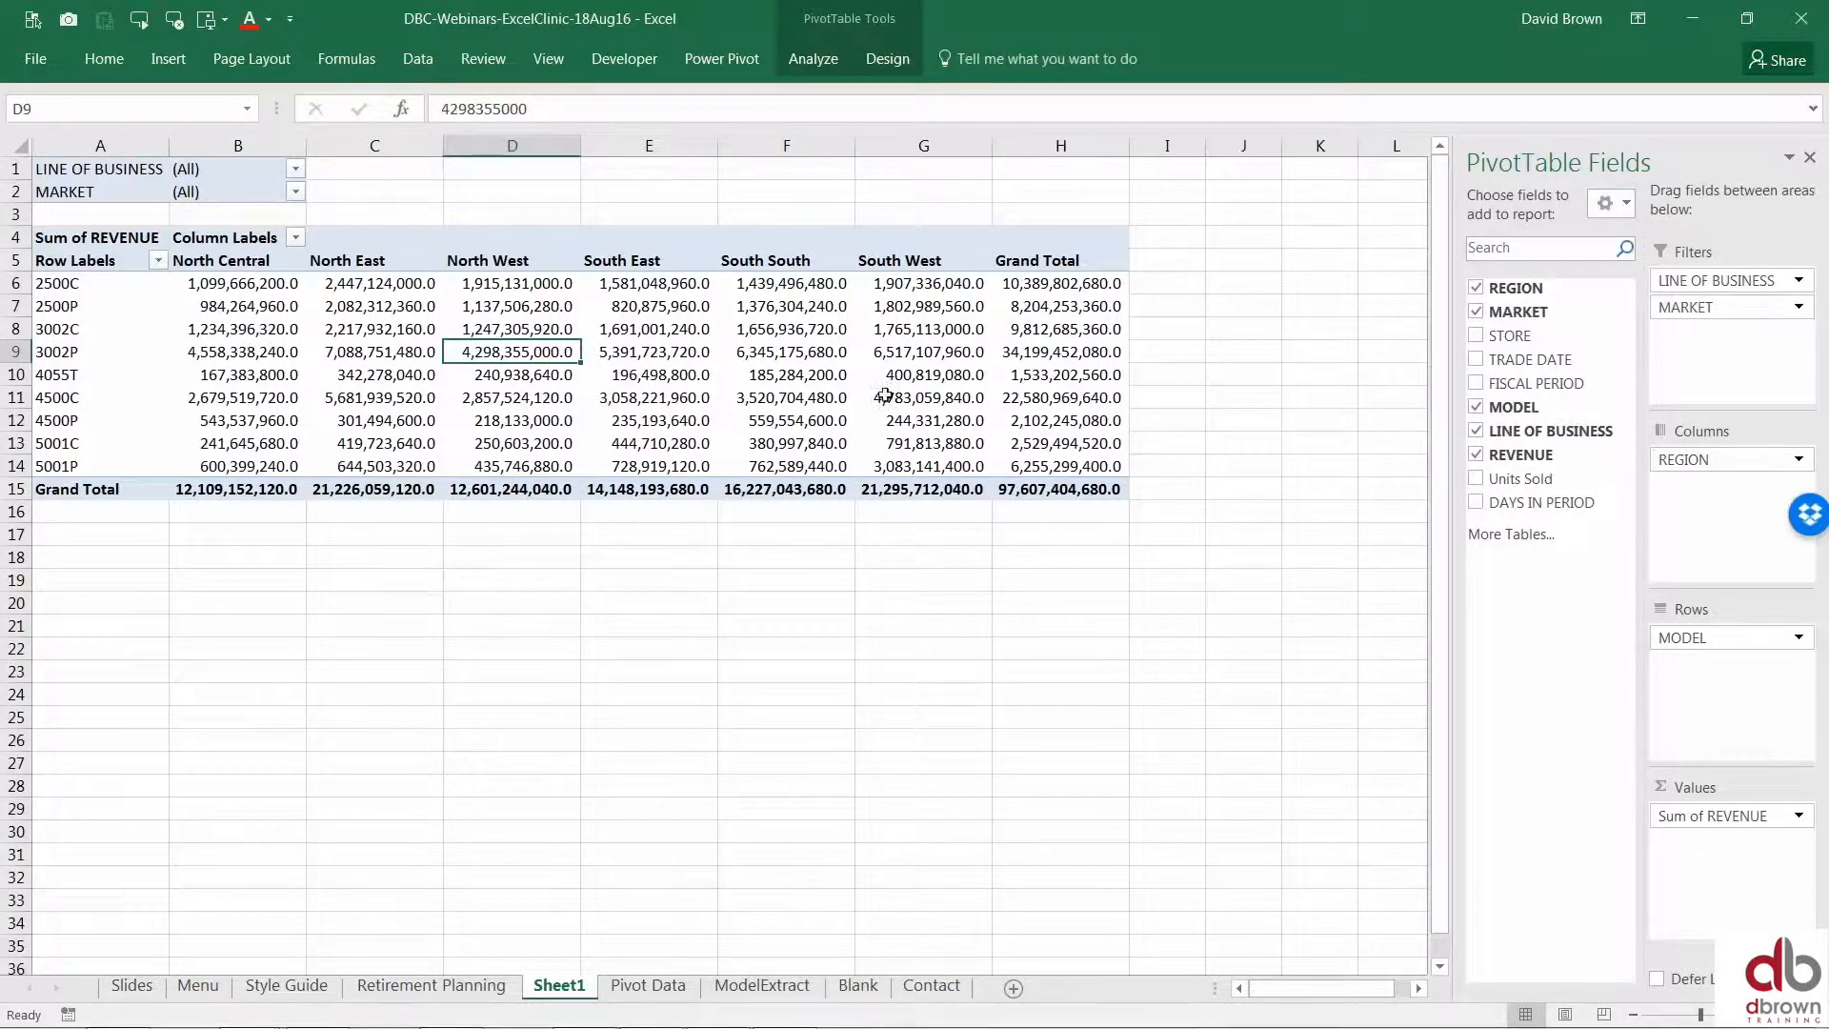
pyautogui.moveTo(767, 440)
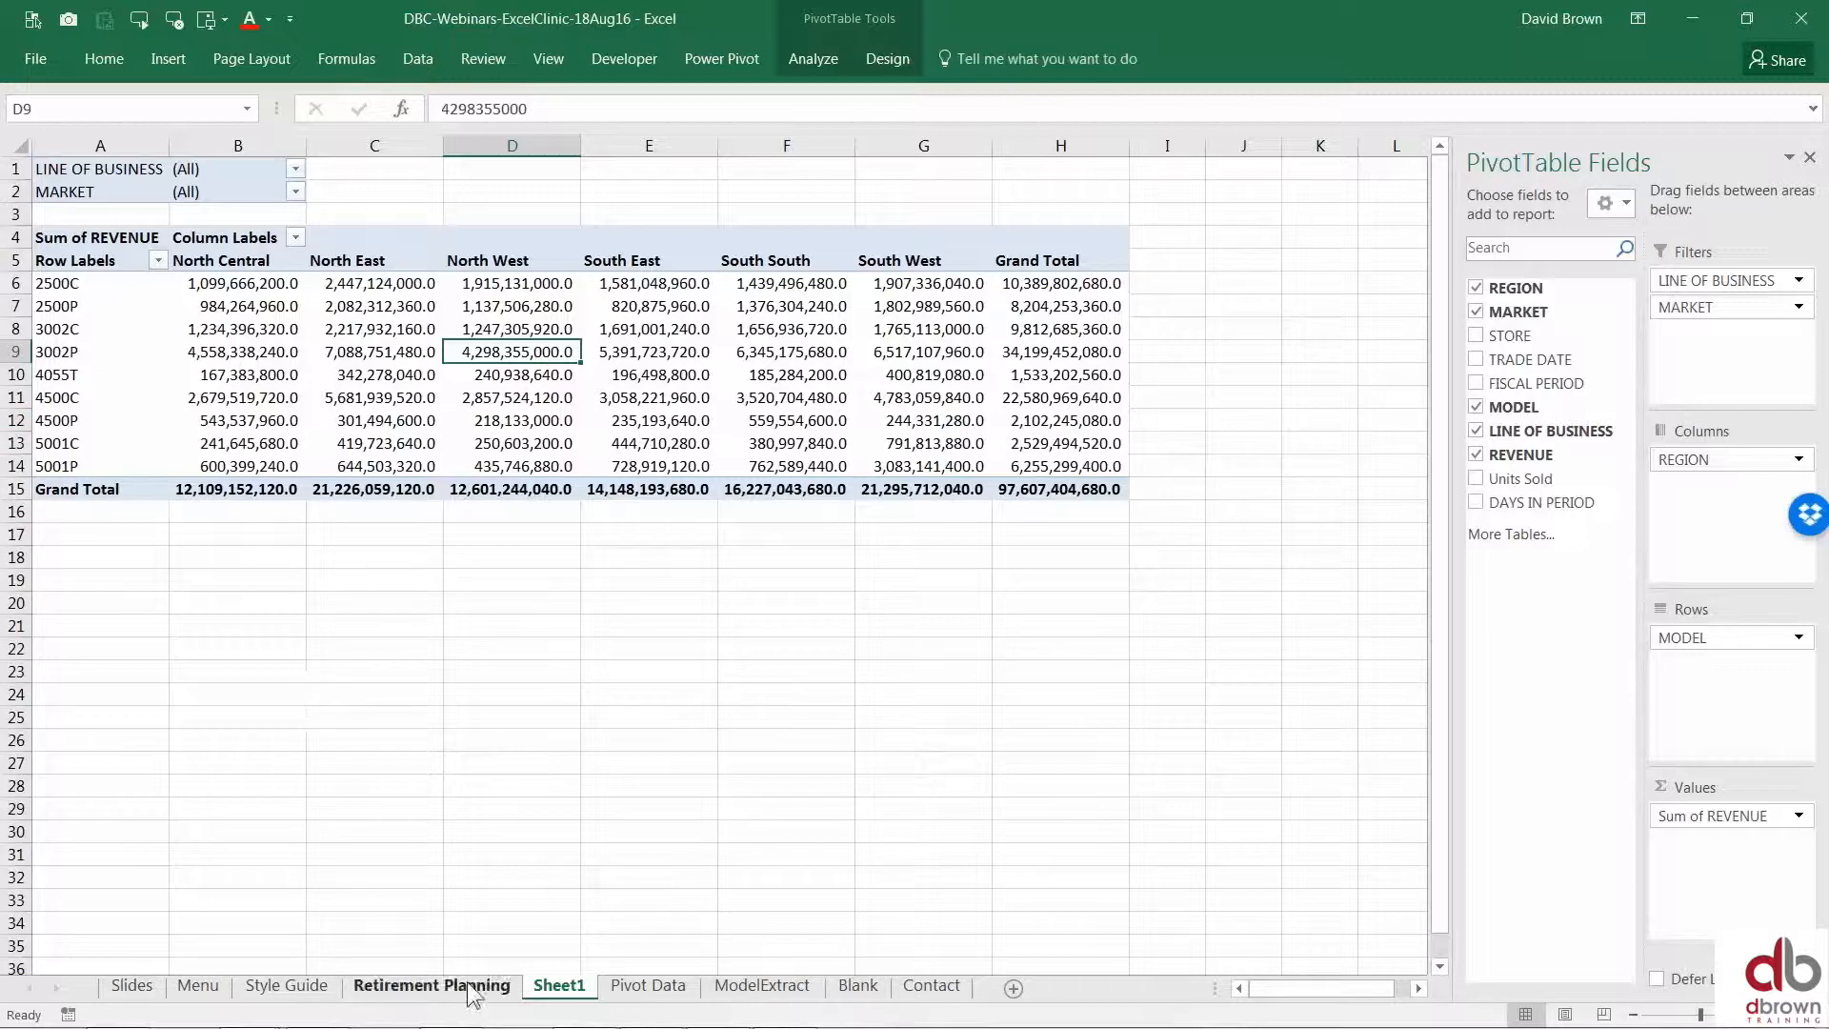
# Check how the sample report on the Pivot Data sheet displays revenue, and show Sheet1's pivot table REVENUE values as % of Grand Total.
pyautogui.click(642, 993)
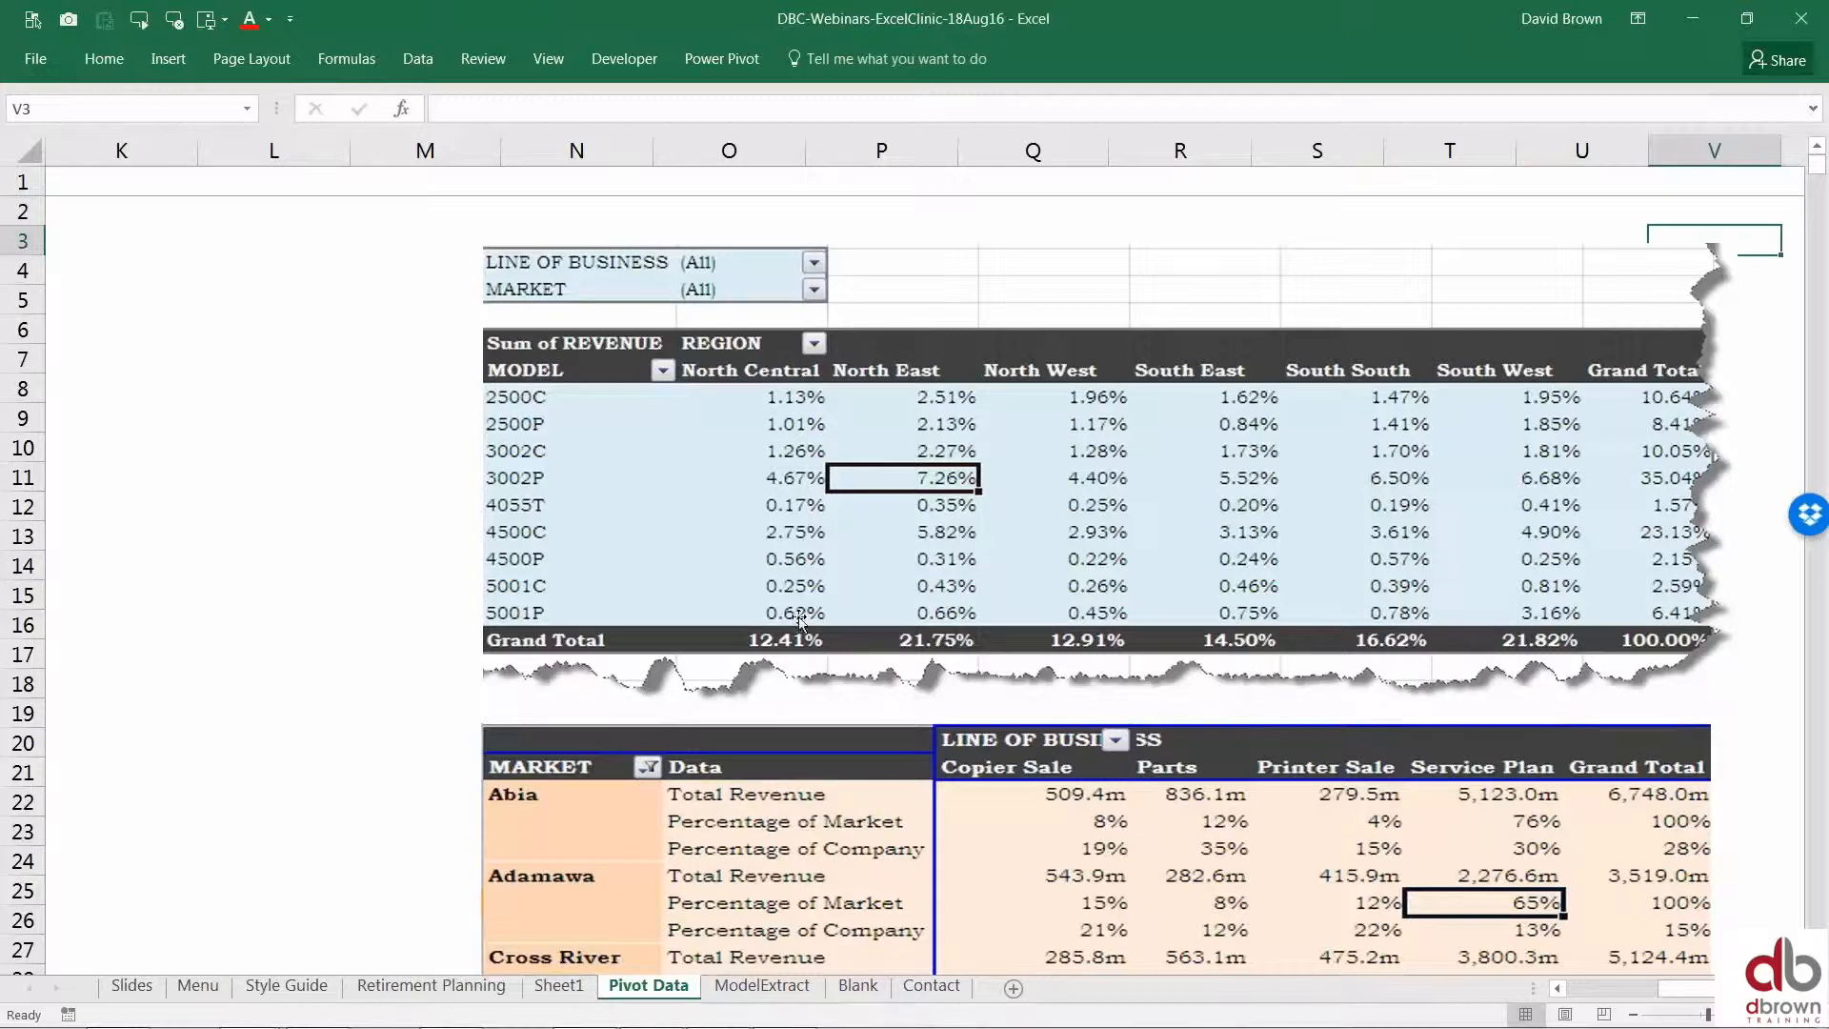
pyautogui.hotkey('alt', 'Tab')
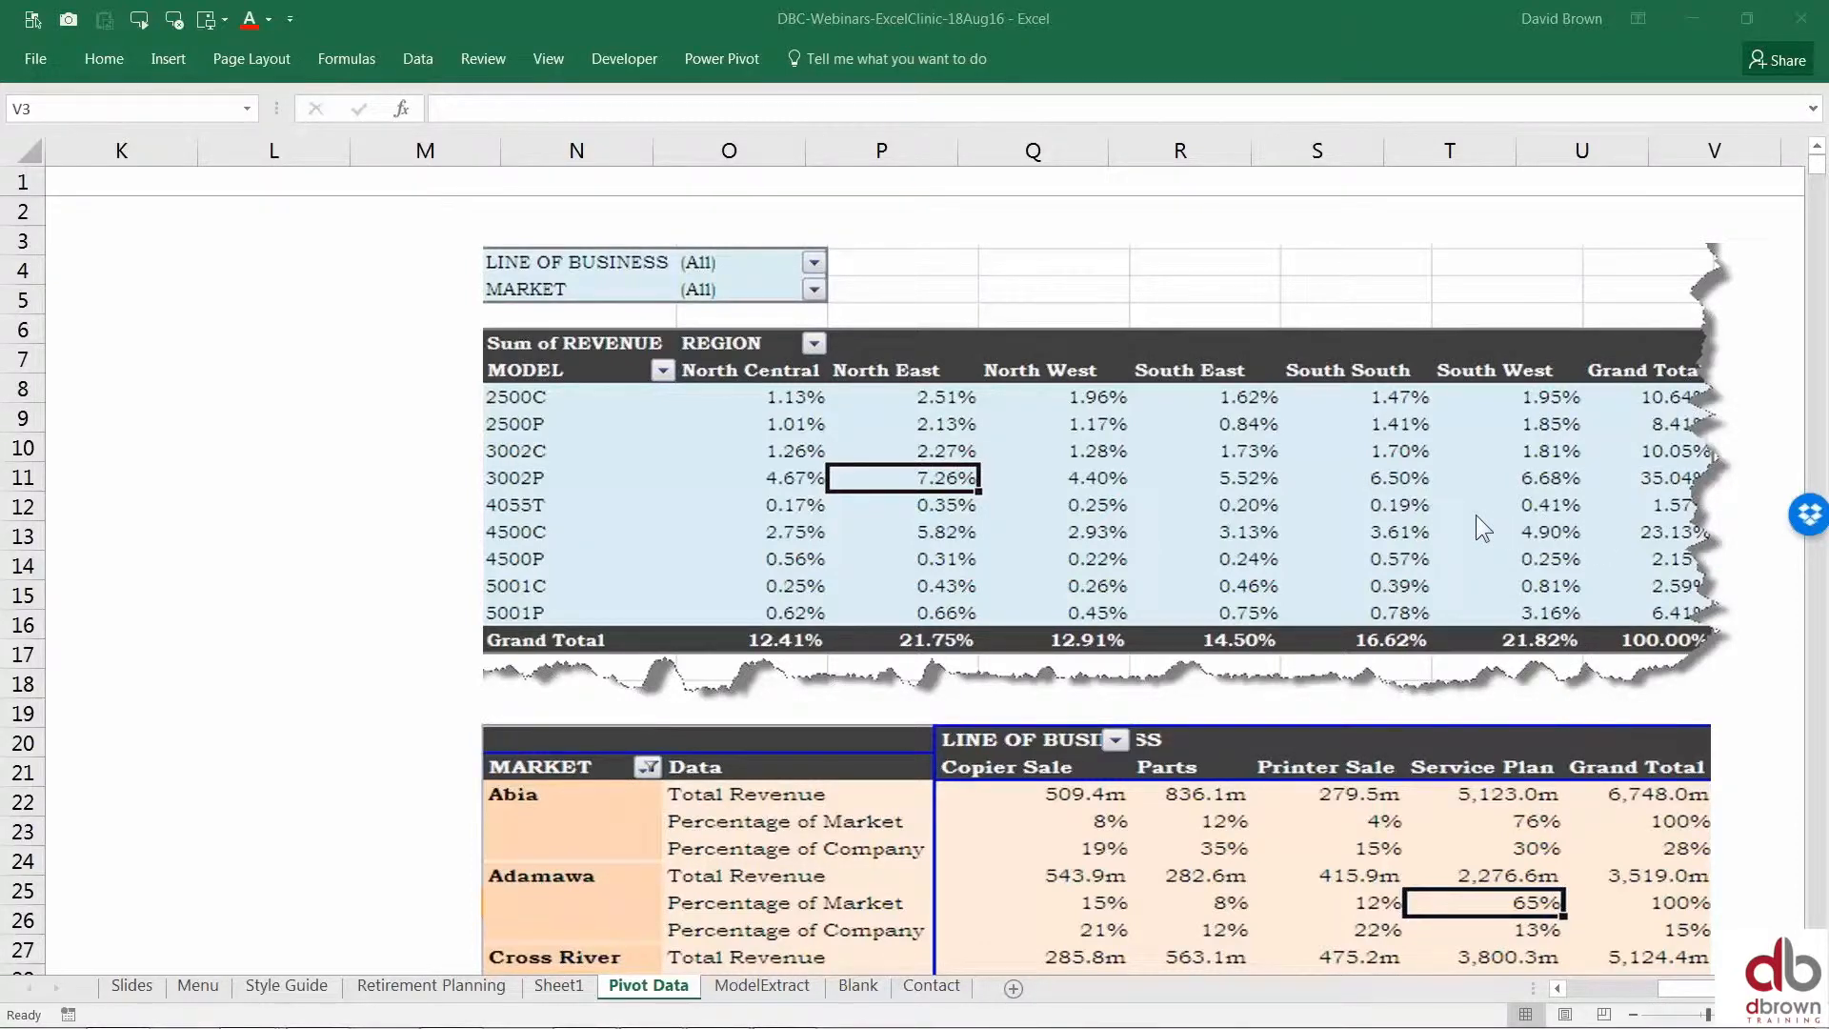
pyautogui.click(547, 991)
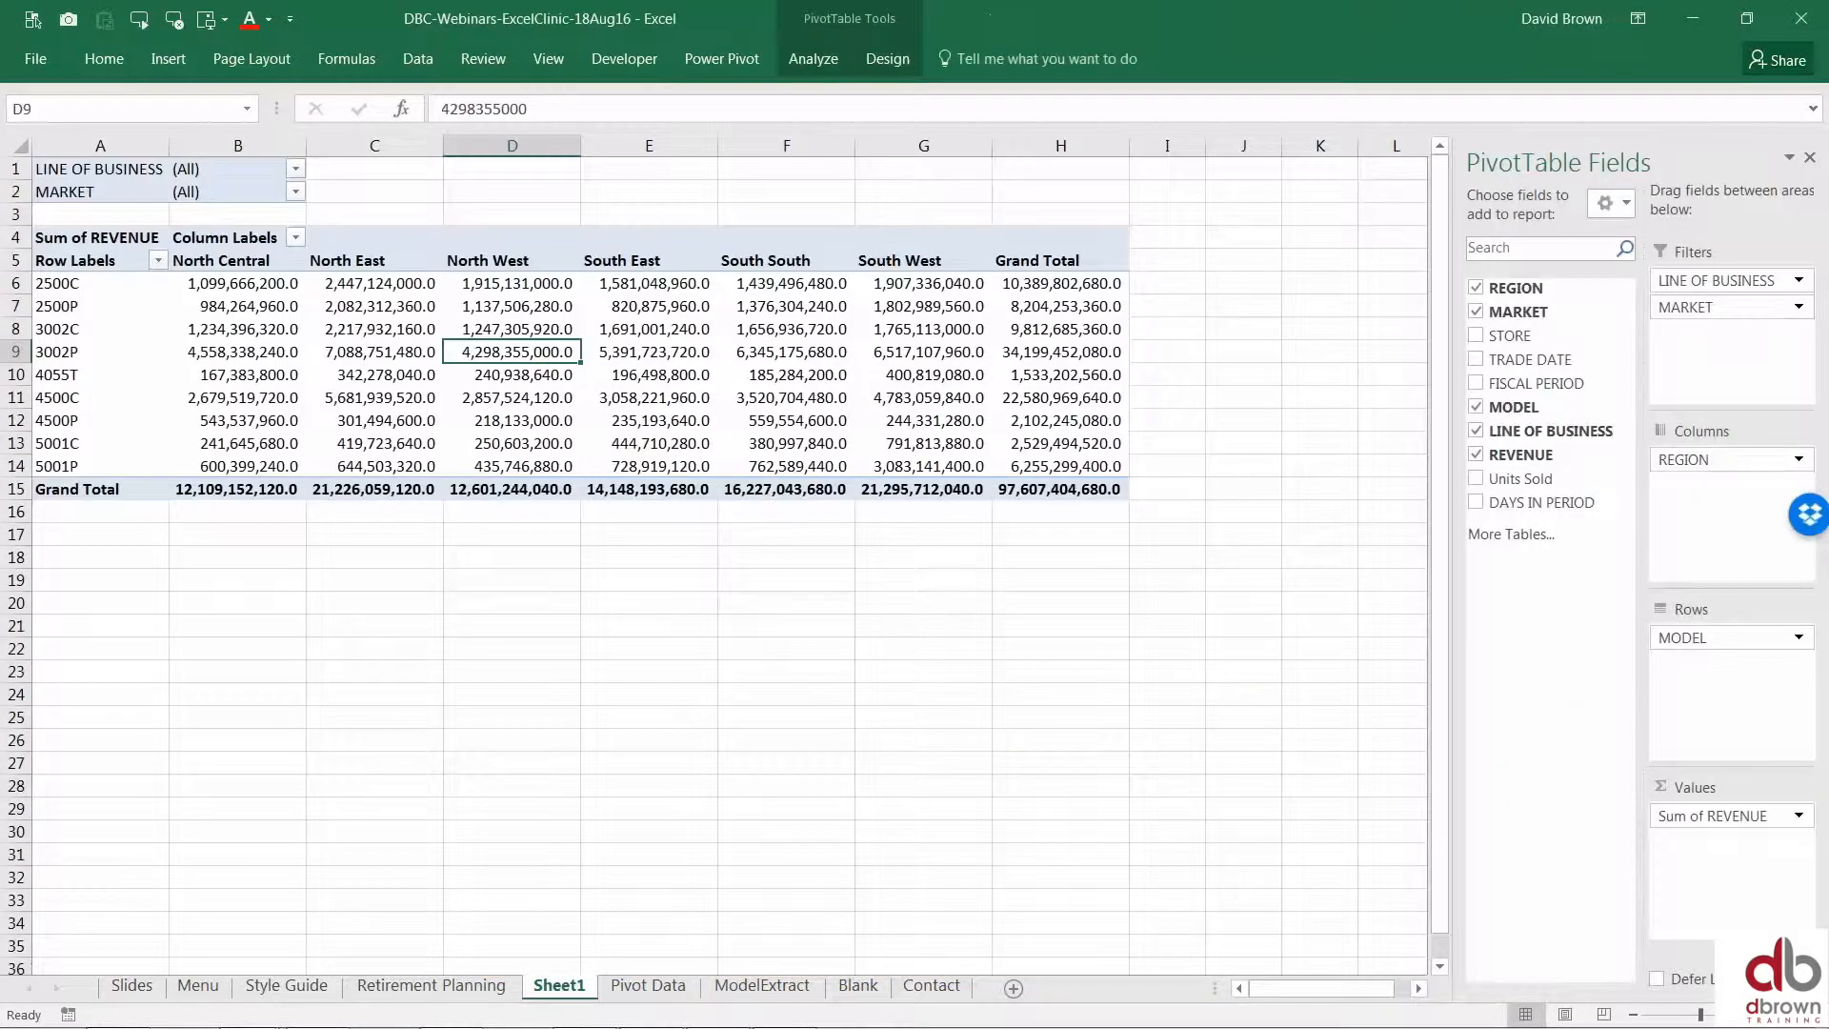
pyautogui.moveTo(644, 351)
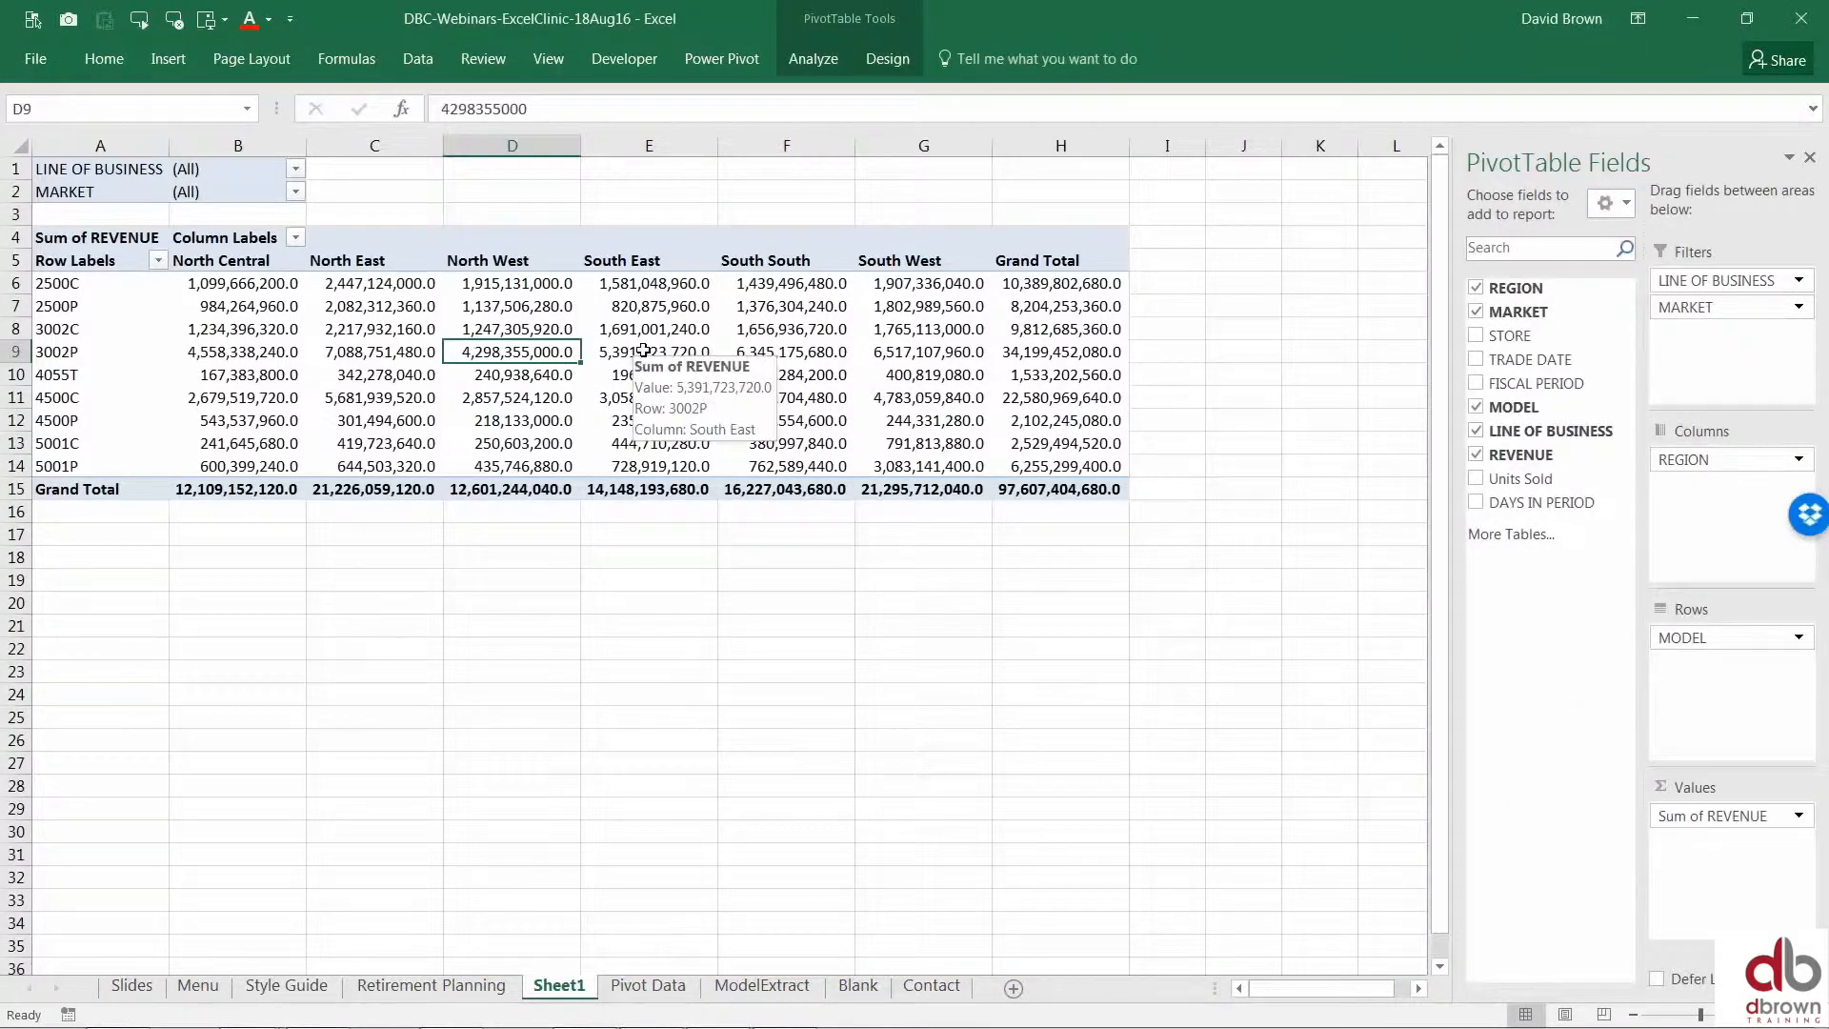
pyautogui.rightClick(547, 354)
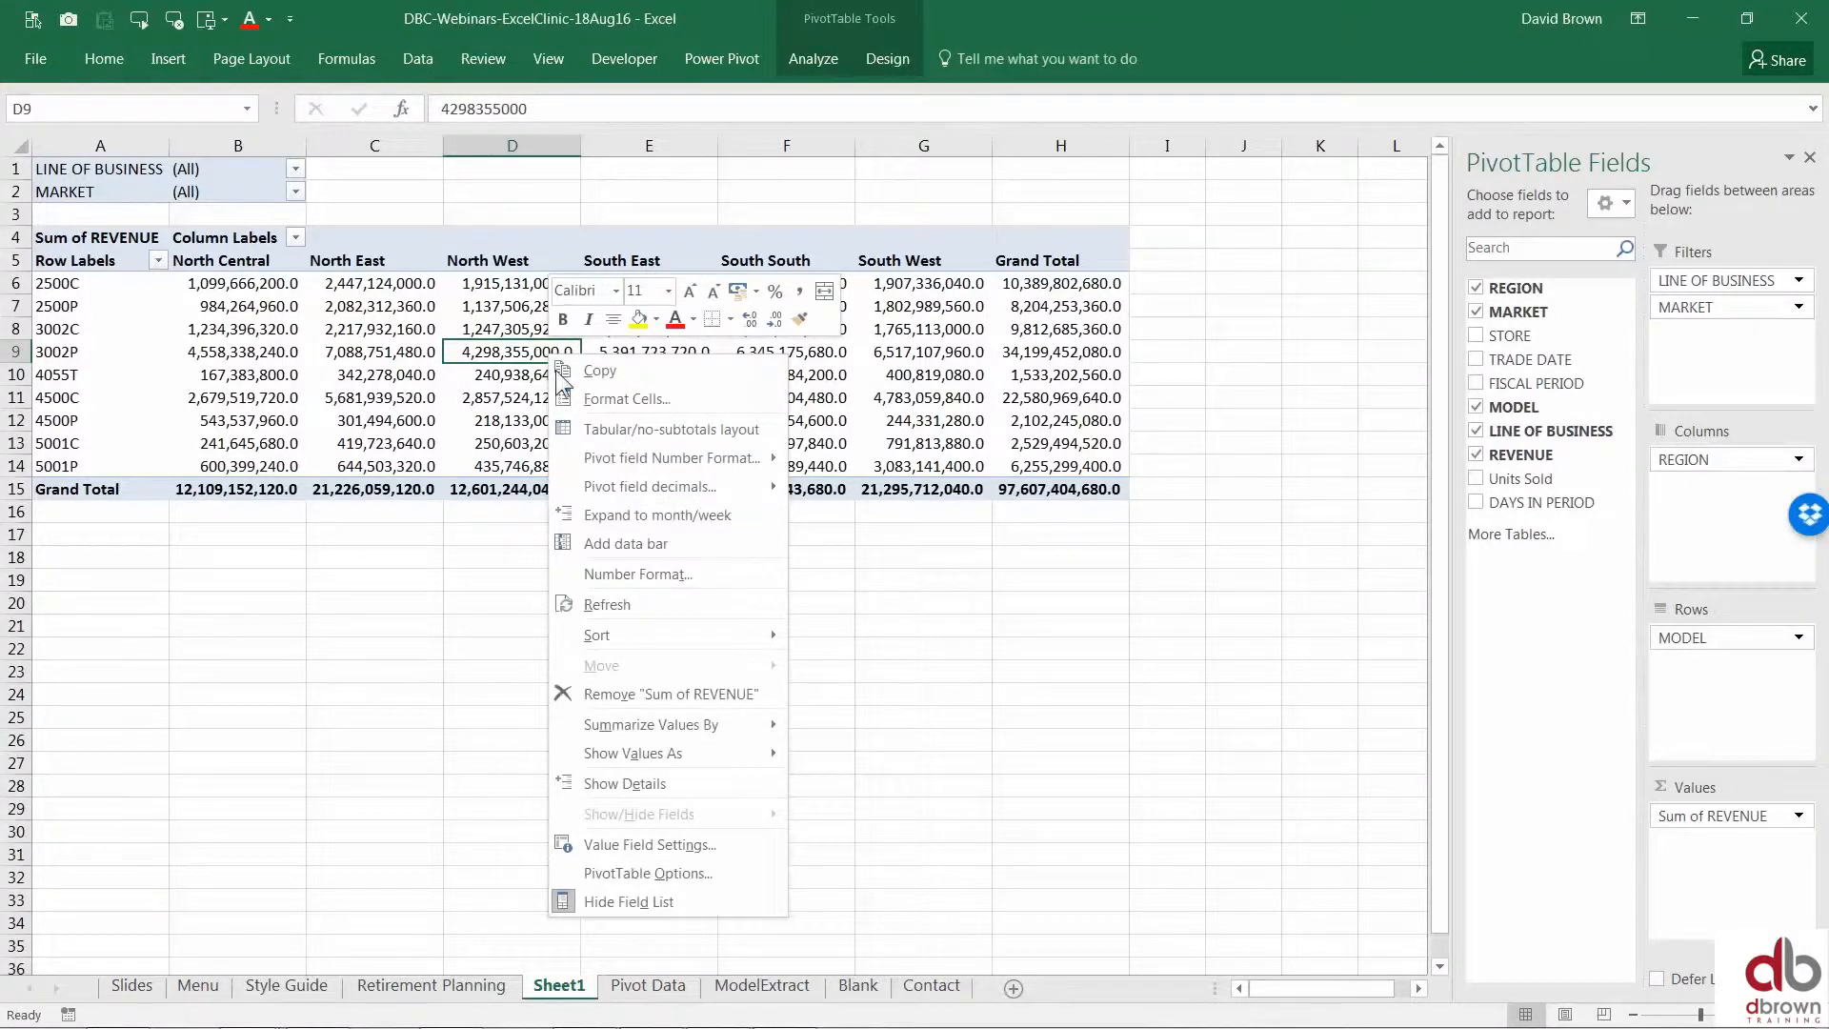
pyautogui.moveTo(690, 738)
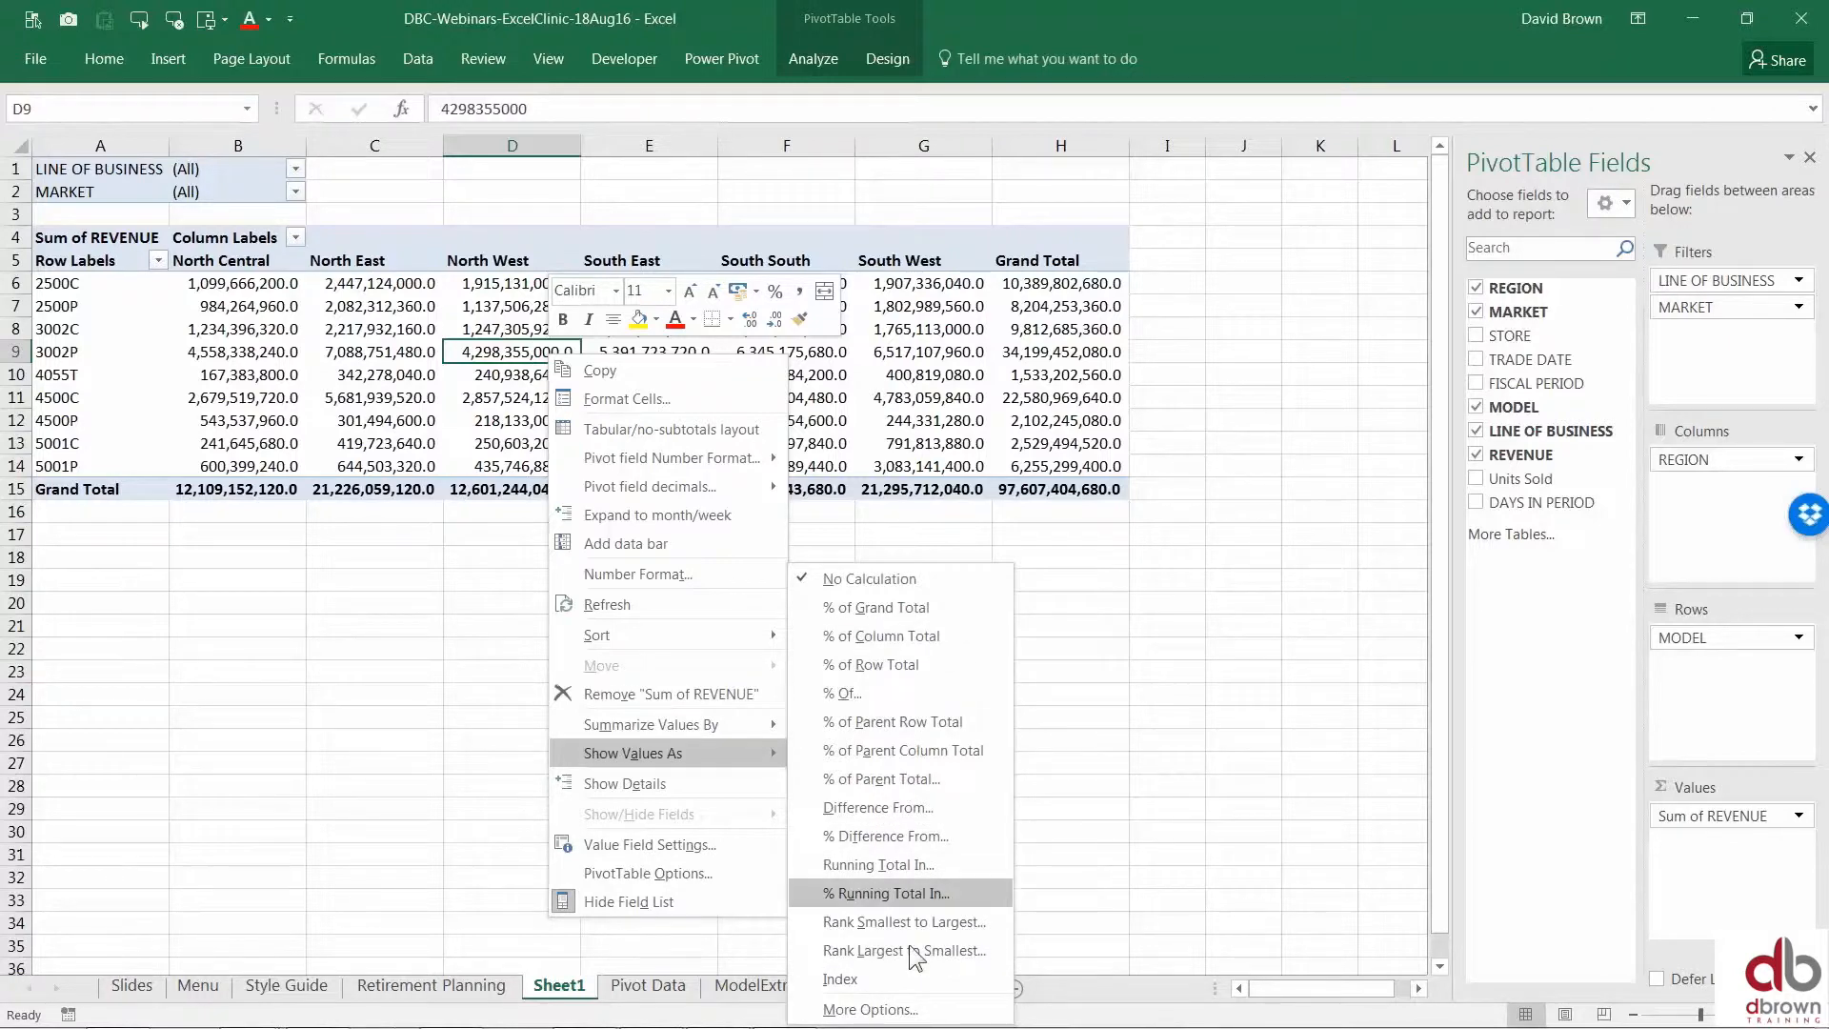
pyautogui.click(899, 607)
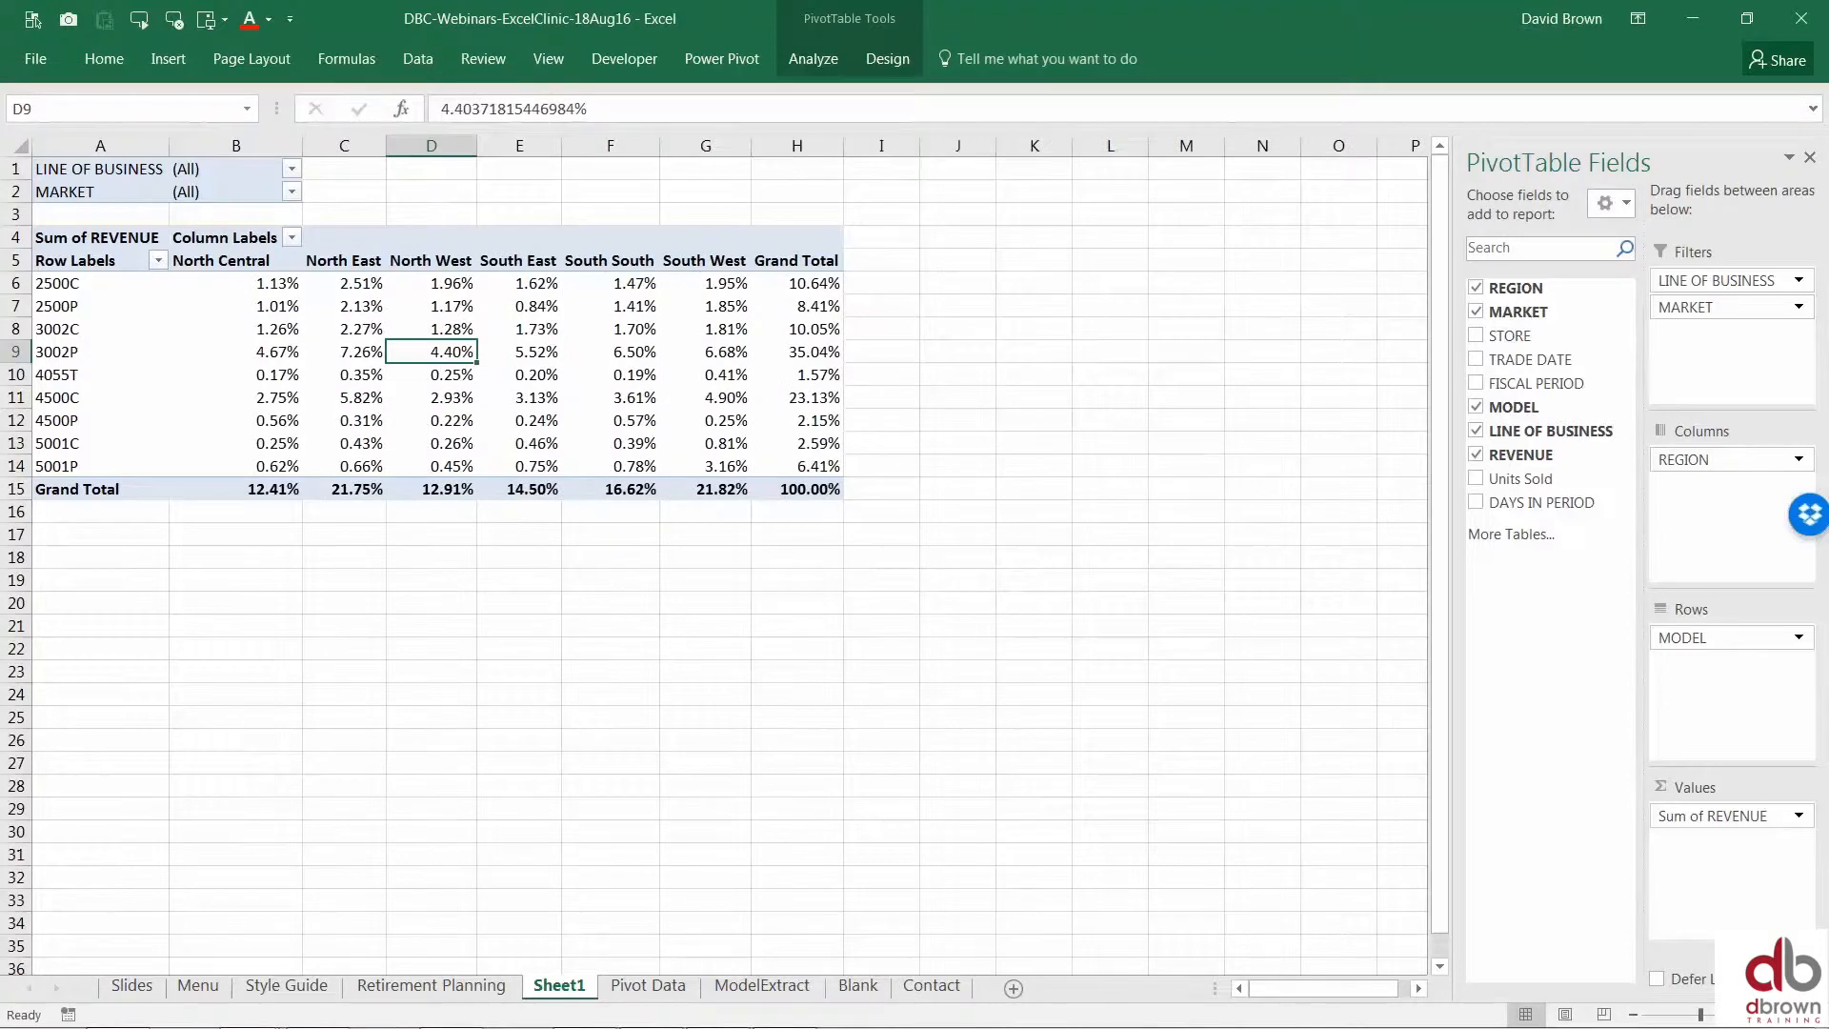
pyautogui.moveTo(616, 324)
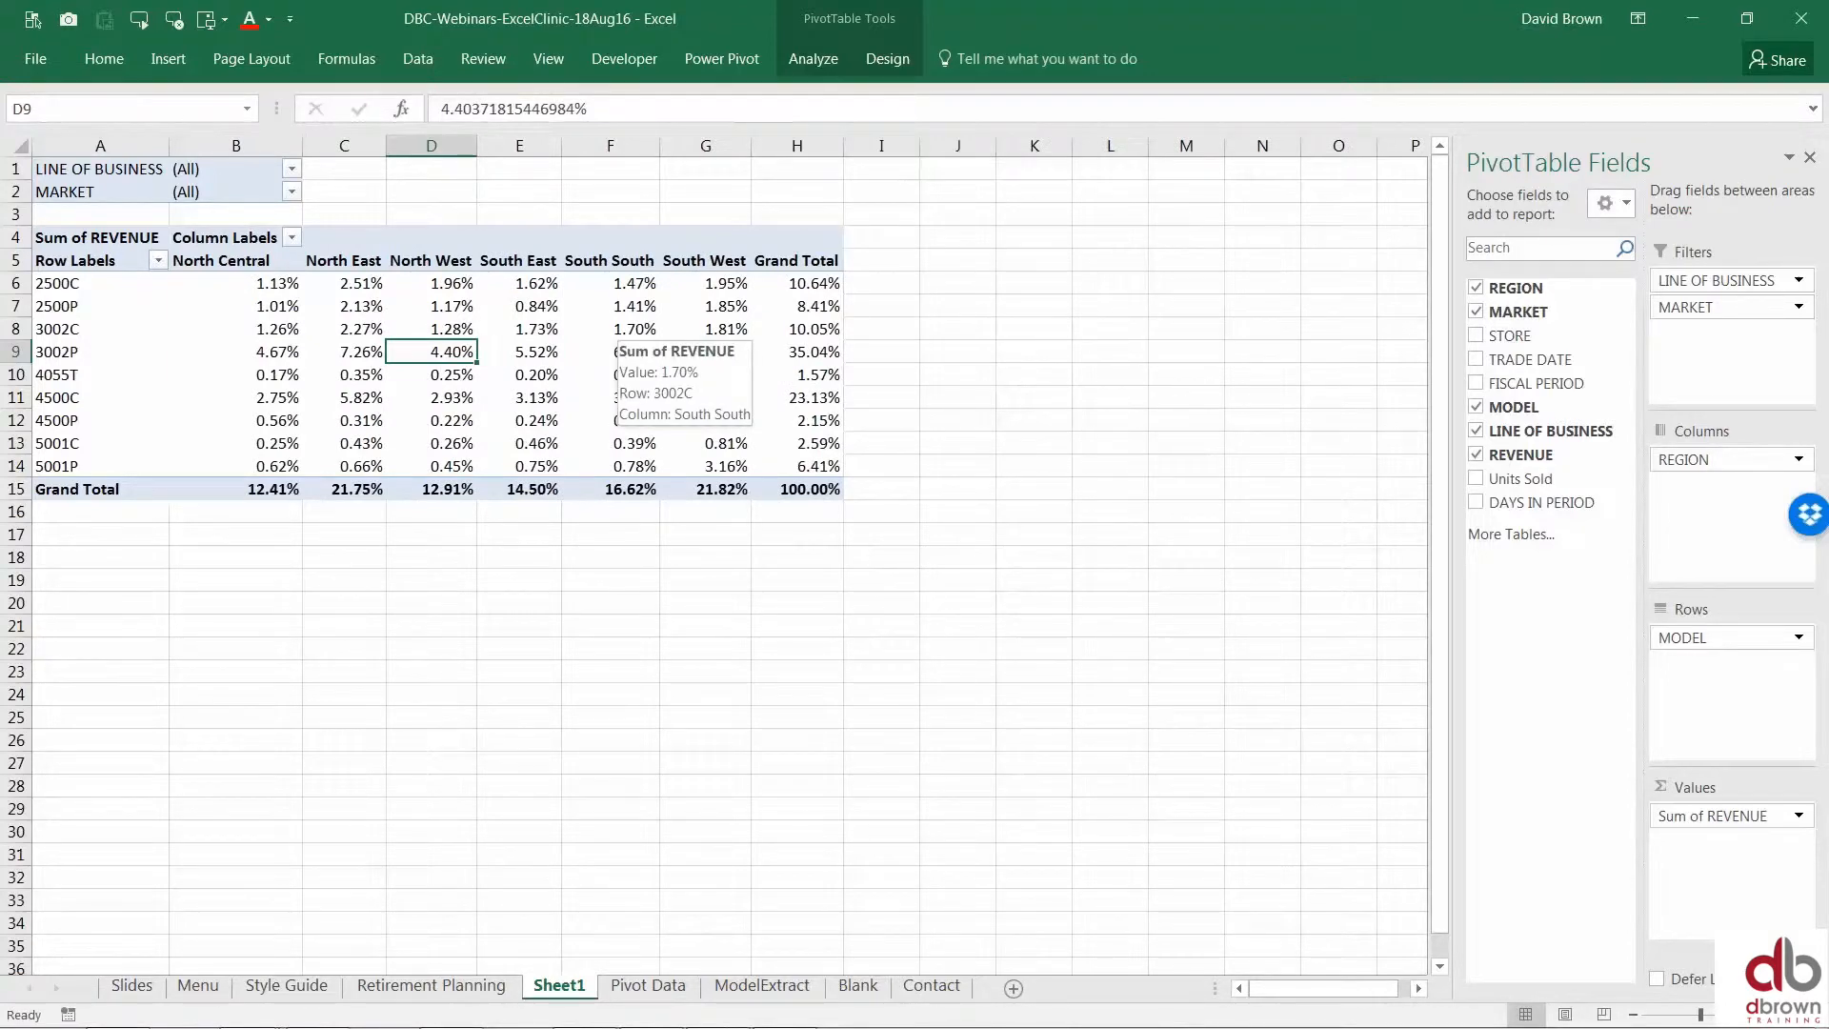